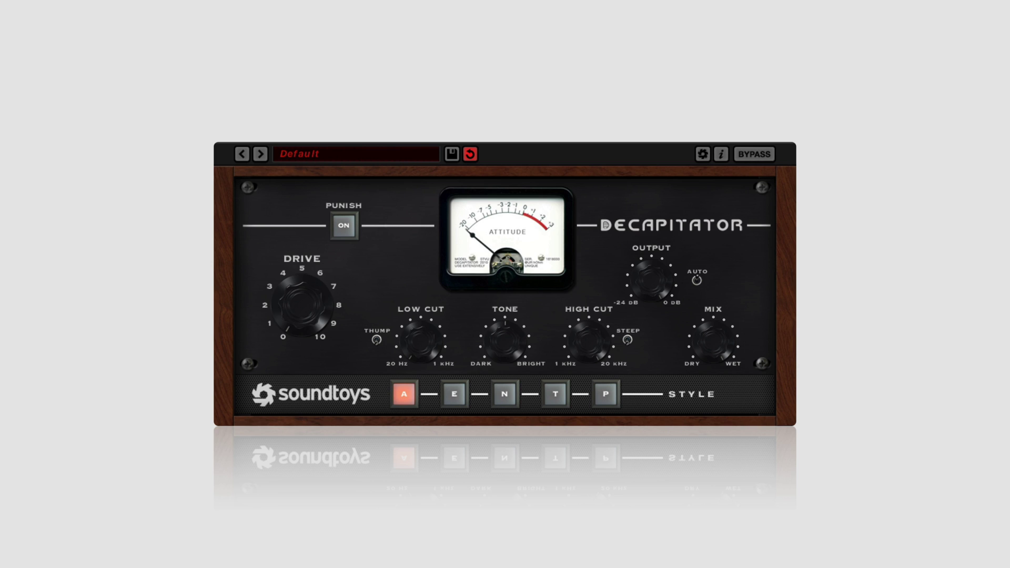
Step: Step through Decapitator's E, N, T and P saturation styles and return to style A
left_click(452, 392)
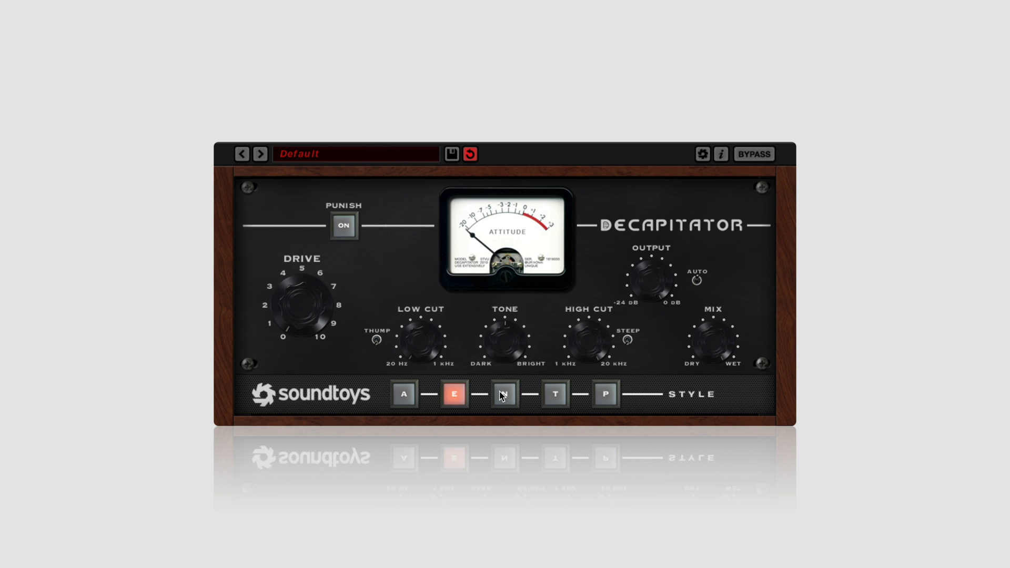
left_click(501, 395)
left_click(554, 394)
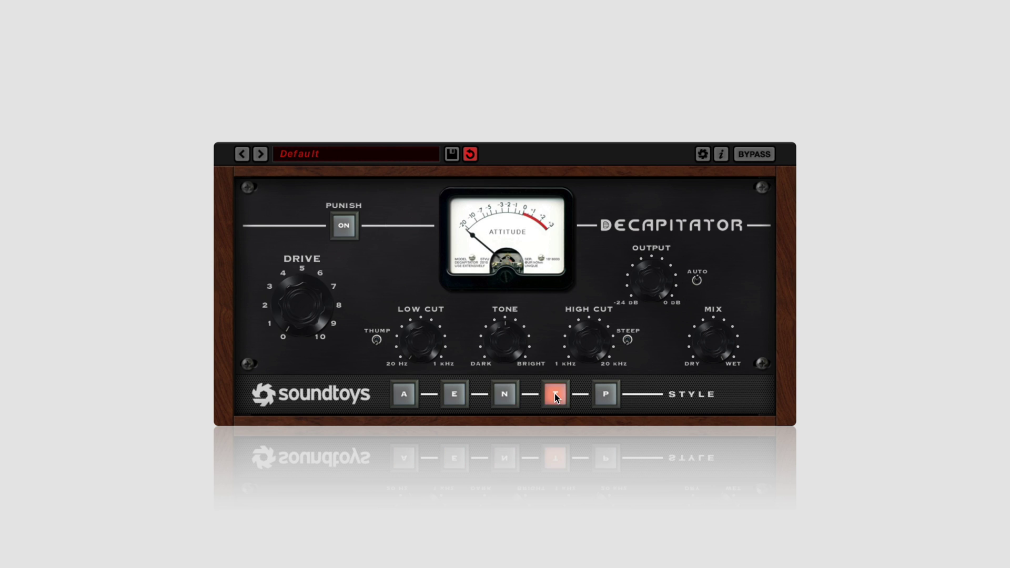
left_click(612, 396)
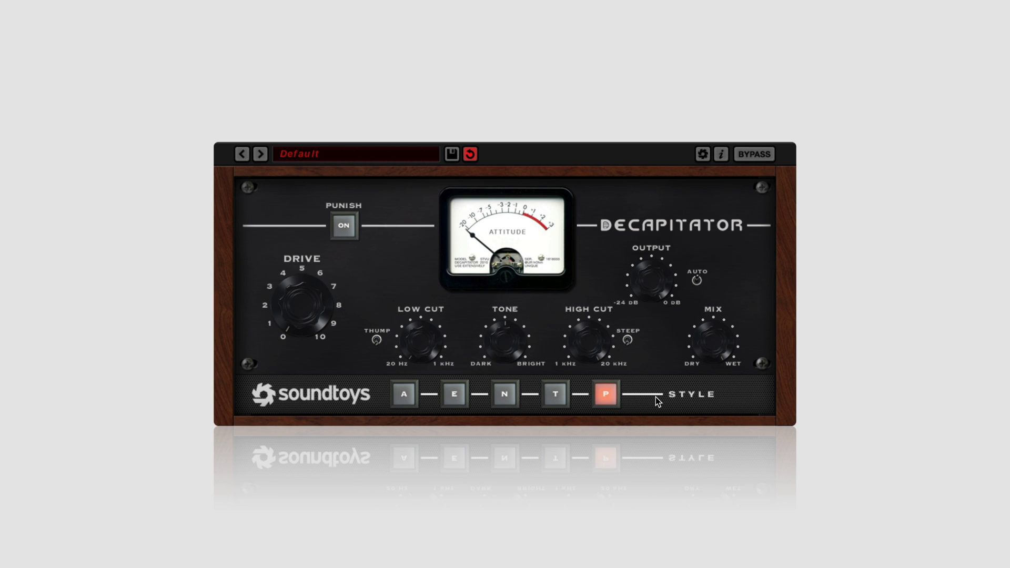
left_click(407, 395)
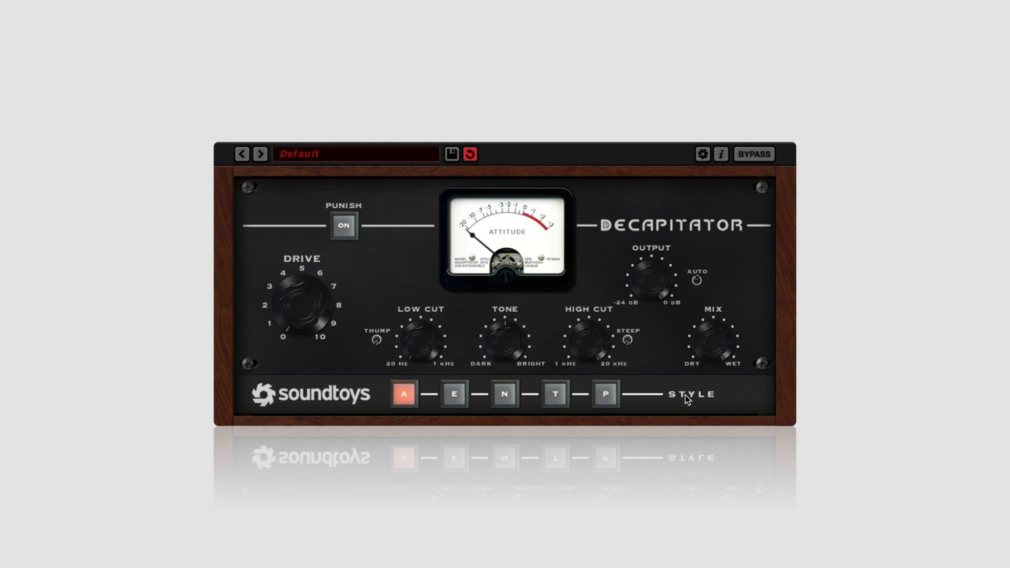
Step: Select style E with the drive at about 2.5, and toggle bypass on and off to compare the sound
left_click(459, 394)
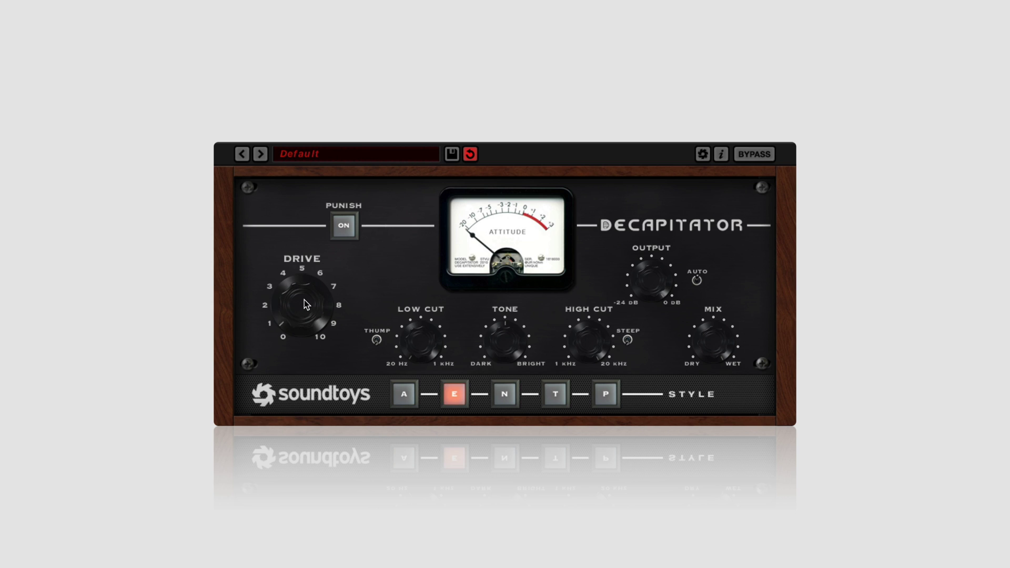
left_click_drag(303, 289, 302, 284)
left_click(755, 156)
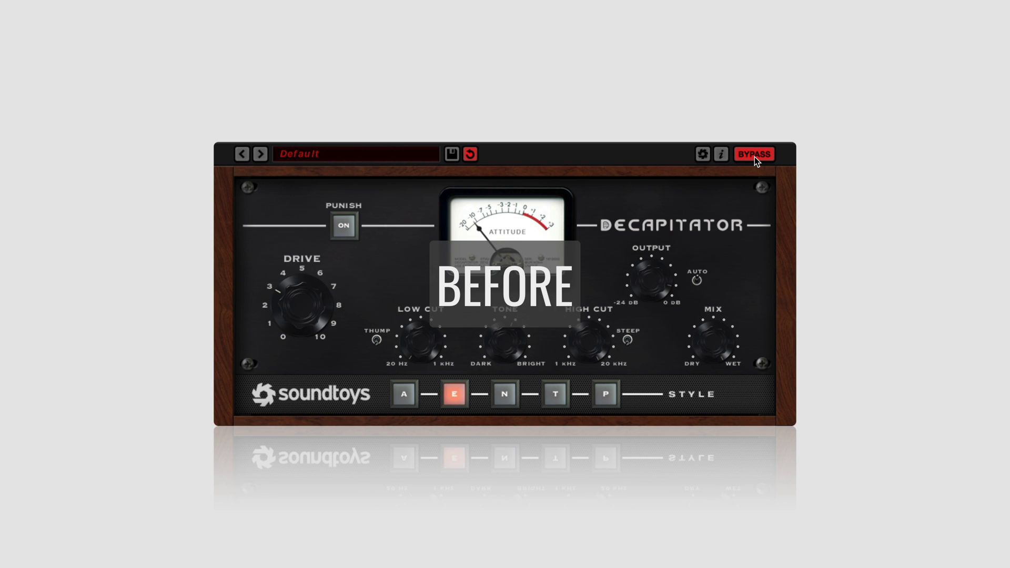
left_click(754, 156)
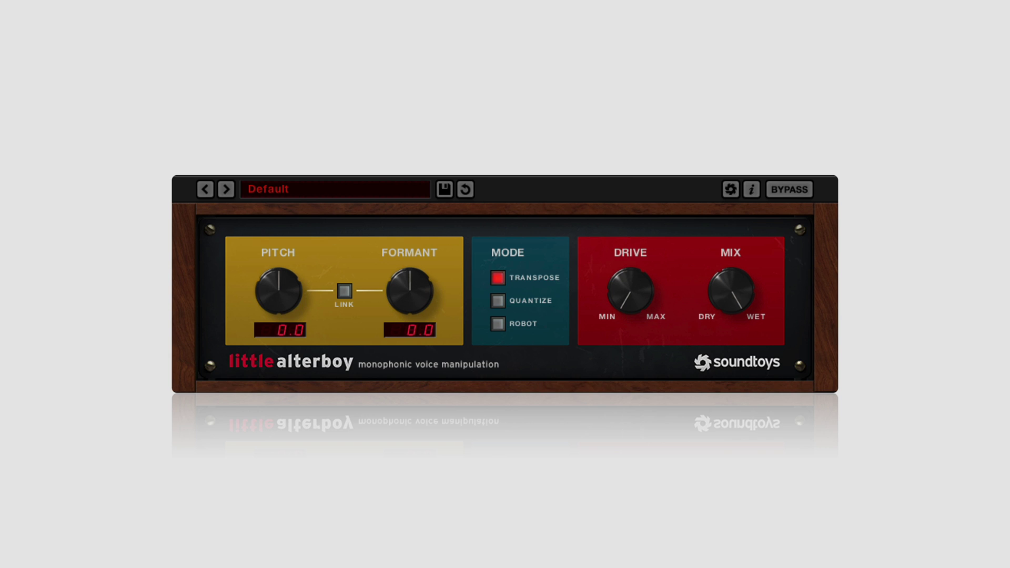
Step: Try out the pitch, formant, drive and mix controls in Little AlterBoy
mouse_move(288, 288)
left_mouse_down()
mouse_move(274, 319)
mouse_move(278, 280)
left_mouse_up()
mouse_move(409, 280)
left_mouse_down()
mouse_move(402, 304)
mouse_move(415, 242)
mouse_move(413, 282)
left_mouse_up()
left_click_drag(634, 294, 631, 247)
left_click_drag(623, 317, 624, 326)
left_click_drag(738, 287, 736, 329)
left_click_drag(738, 280, 739, 275)
Step: Try a pitch of -12.0 with the formant at 7.3, and reset the pitch to 0.0
left_click_drag(284, 283, 268, 380)
left_click_drag(411, 323, 410, 226)
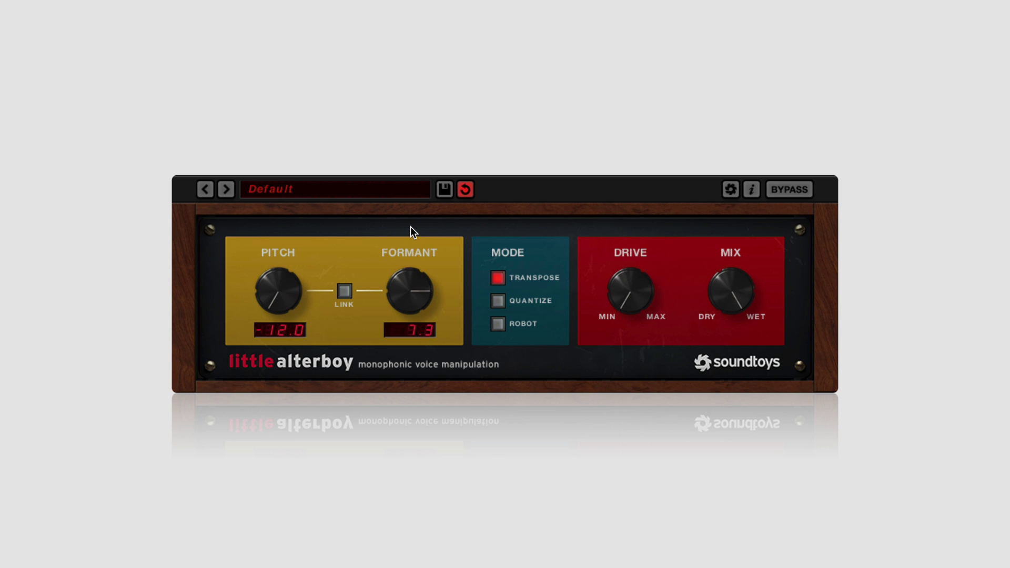
left_click(282, 291, "alt")
Step: Raise the drive and switch the voice mode to Robot with the formant at -5.4
left_click_drag(419, 292, 407, 365)
left_click_drag(642, 294, 635, 248)
left_click_drag(419, 292, 422, 209)
left_click(497, 324)
left_click_drag(411, 298, 416, 368)
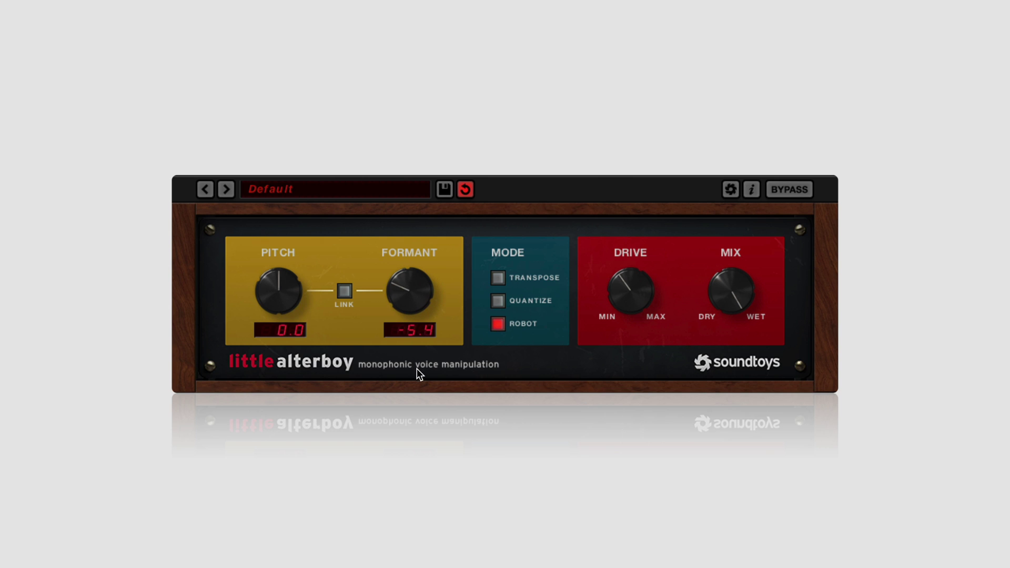
Step: Link pitch and formant, and sweep the linked controls up in Robot mode and down in Transpose mode
left_click(345, 291)
left_click_drag(426, 299, 419, 245)
left_click(497, 279)
left_click_drag(408, 300, 411, 364)
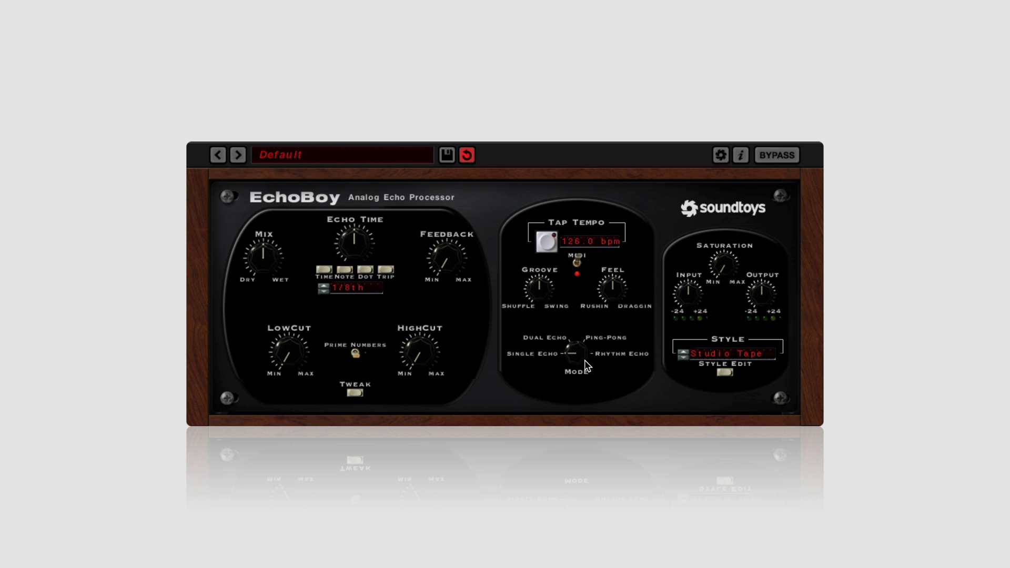
Step: Step through EchoBoy's Dual Echo, Ping-Pong and Rhythm Echo modes and browse the available echo styles
left_click(549, 338)
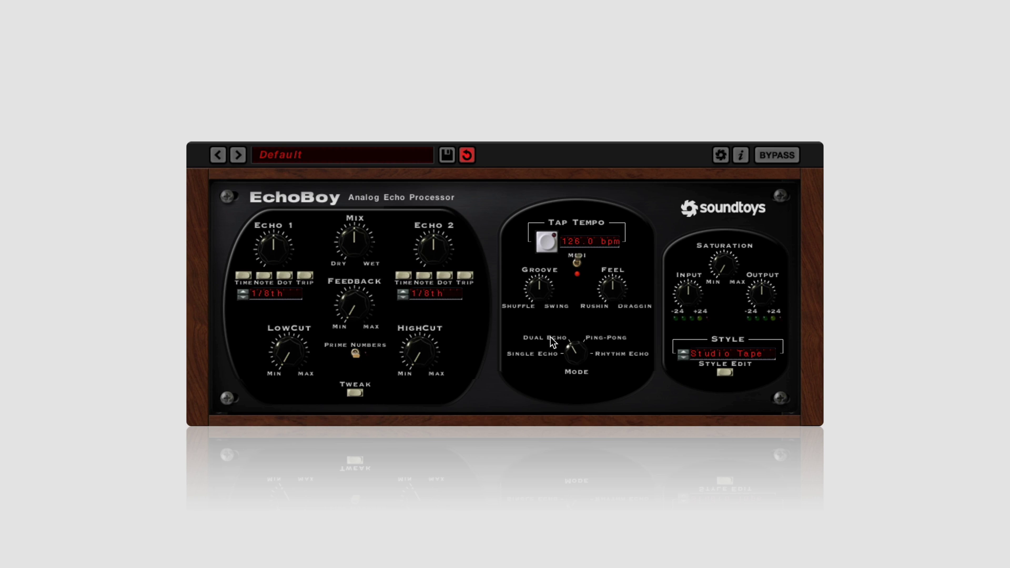
left_click(613, 338)
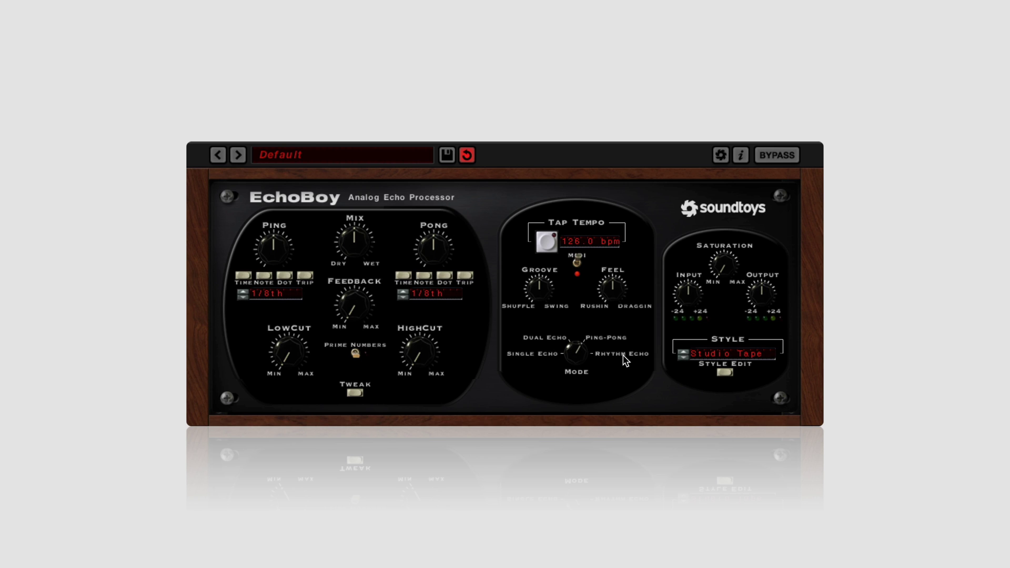
left_click(622, 355)
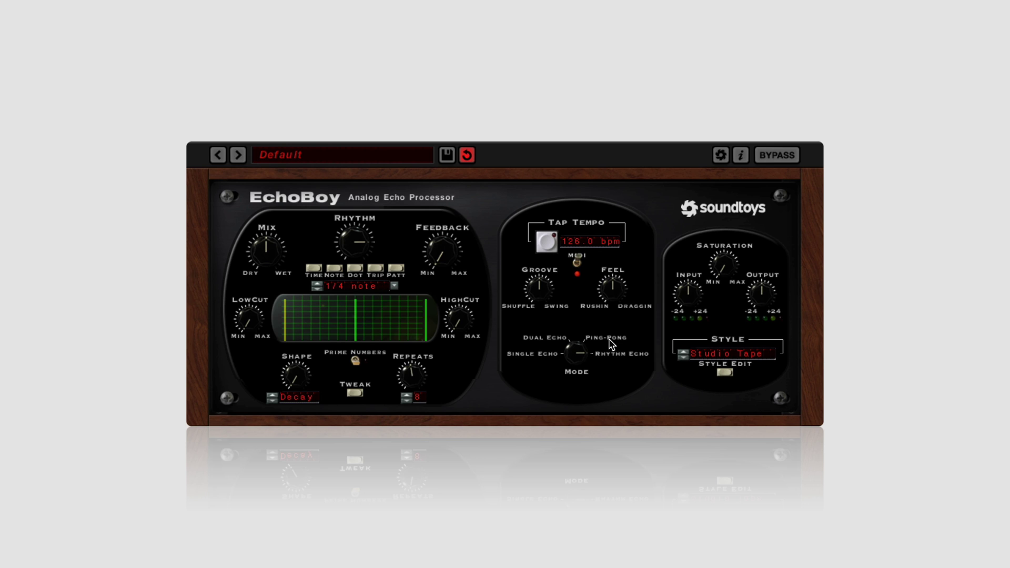
left_click(741, 359)
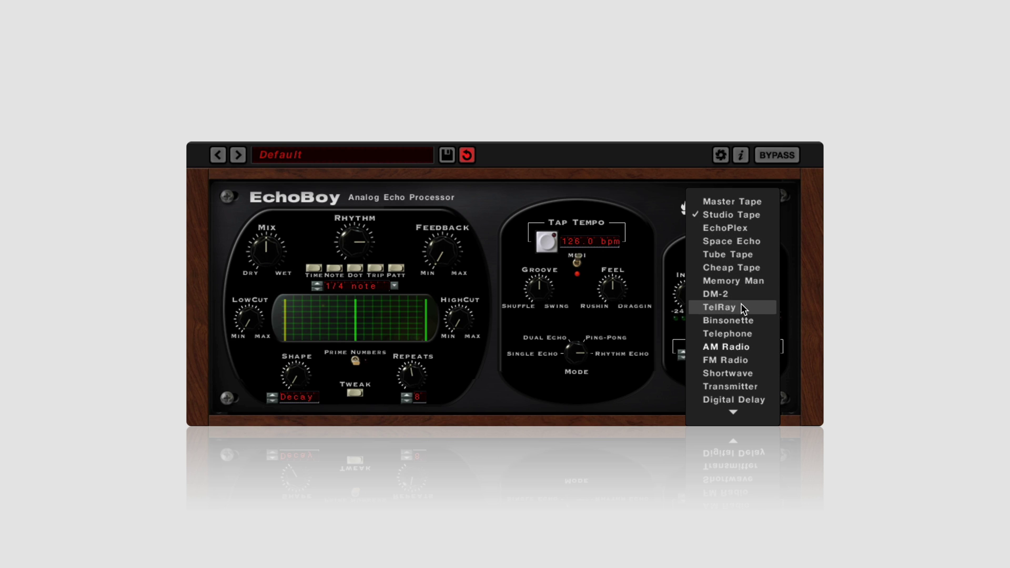
left_click(801, 283)
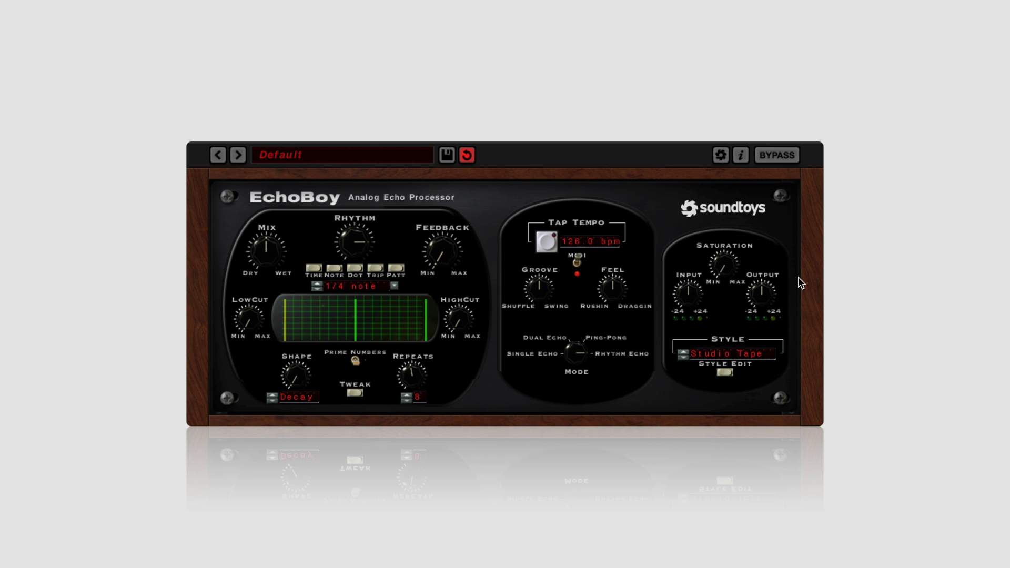
Step: Set Single Echo mode with the feedback at about halfway, and toggle bypass on and off to compare
left_click(556, 355)
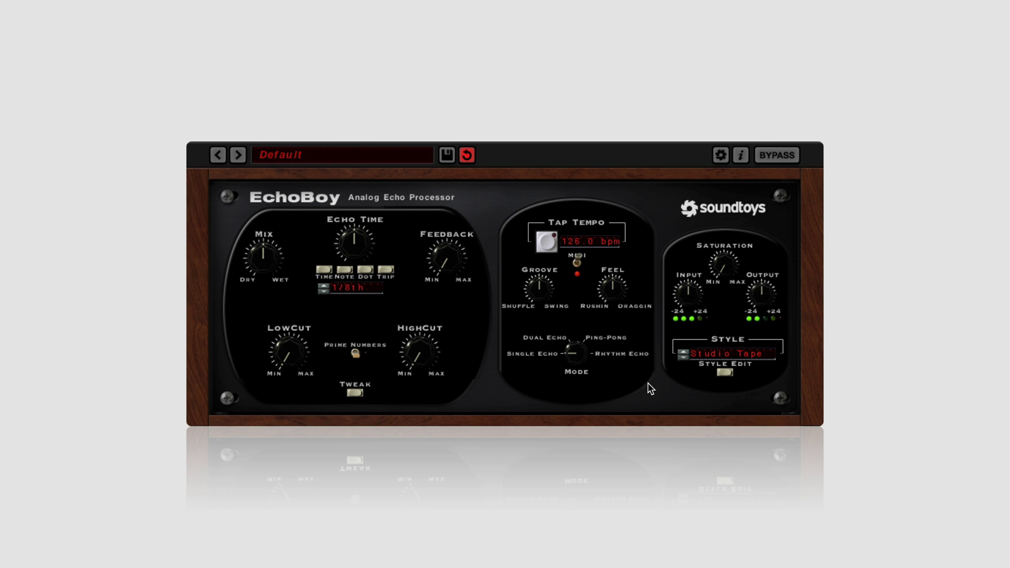
left_click_drag(445, 269, 450, 213)
left_click(787, 158)
left_click(787, 158)
Step: Switch through Rhythm Echo to Ping-Pong mode, lower the feedback slightly and raise the high cut well above halfway
left_click_drag(590, 364, 598, 343)
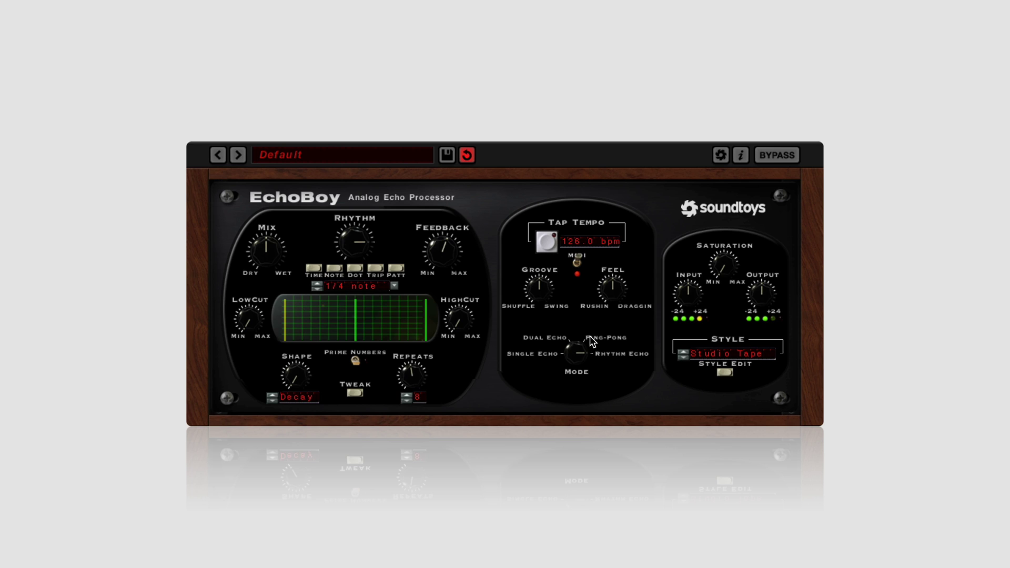
left_click(596, 341)
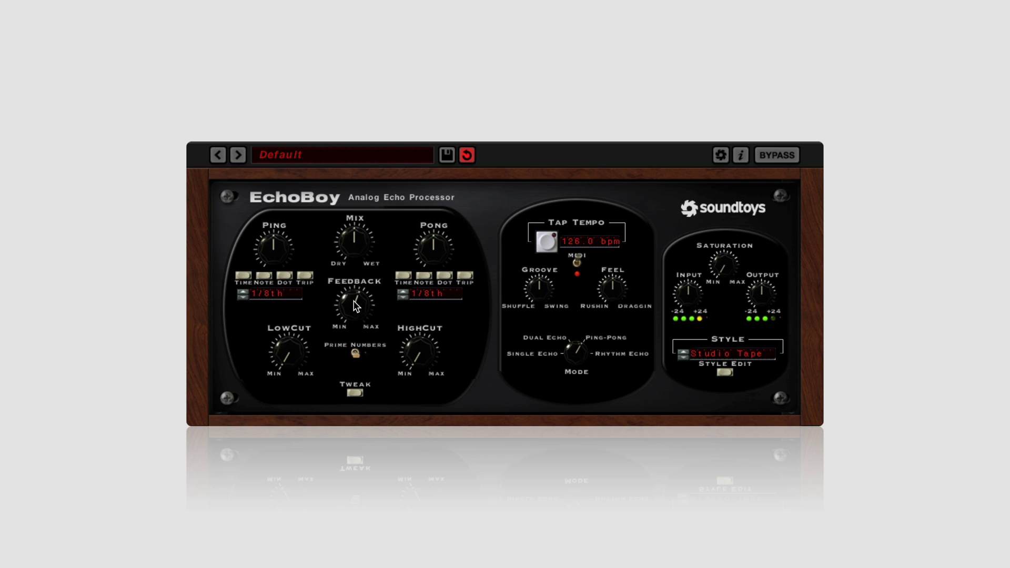
left_click_drag(354, 304, 355, 323)
left_click(403, 291)
left_click_drag(428, 354, 428, 280)
Step: Change the echo style to EchoPlex and set the mode to Single Echo
left_click(747, 358)
left_click(731, 230)
left_click(540, 354)
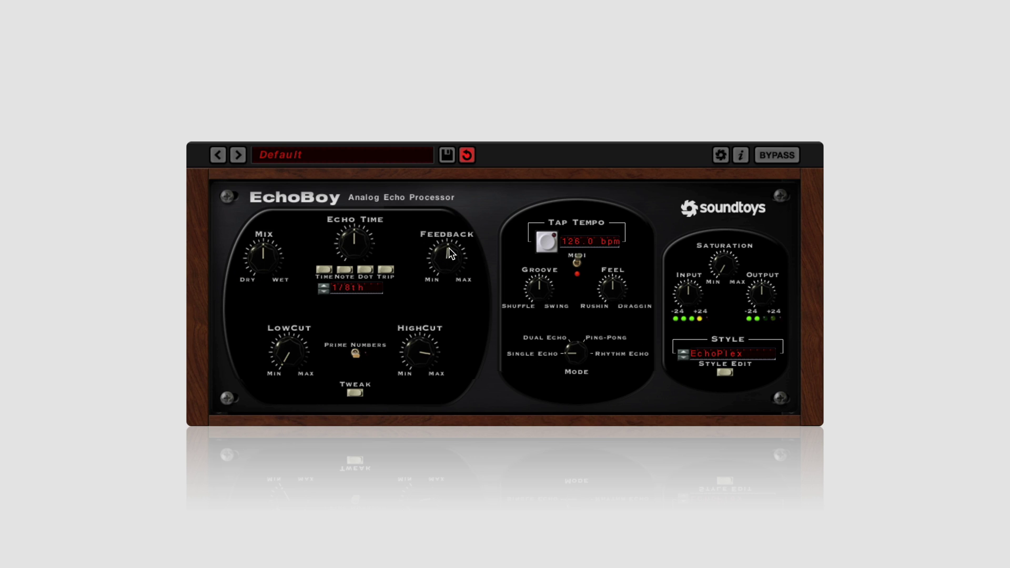
Step: Raise the feedback slightly past halfway and change the echo style to Telephone
left_click_drag(449, 254, 450, 243)
left_click(729, 355)
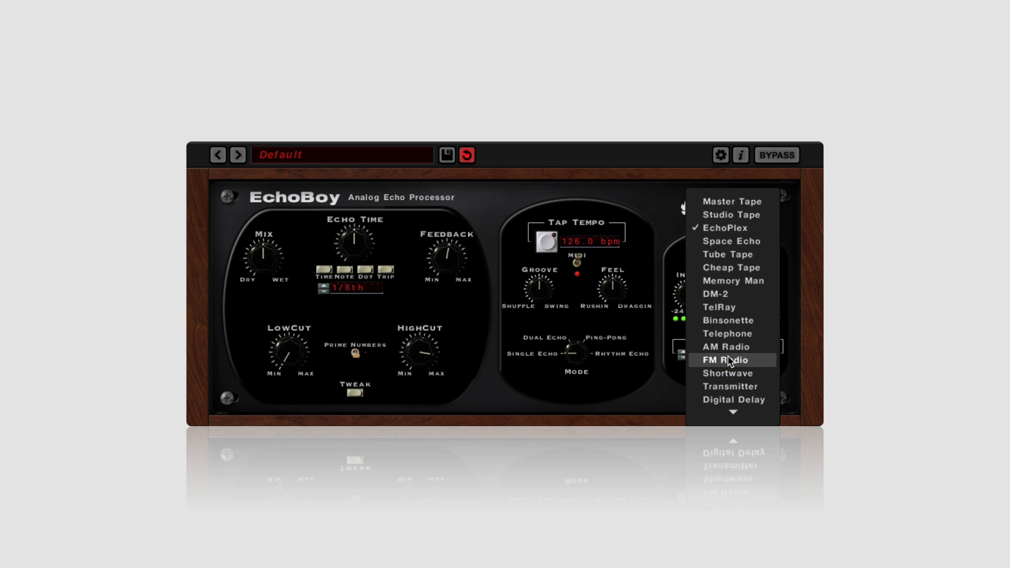
left_click(732, 329)
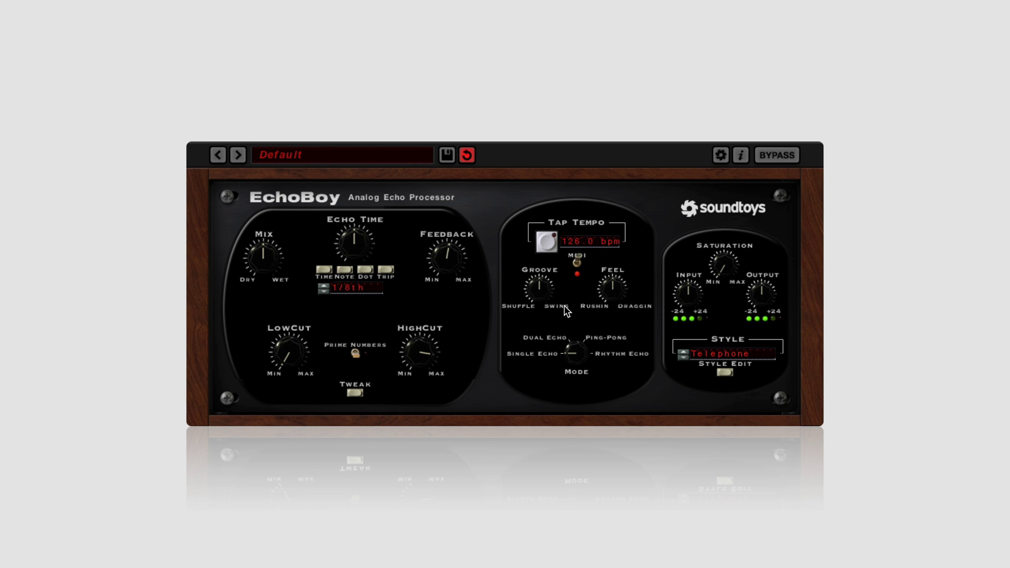
Step: Shift the groove slightly toward Shuffle and apply the DM-2 echo style with increased saturation
mouse_move(538, 291)
left_mouse_down()
mouse_move(541, 308)
mouse_move(539, 280)
left_mouse_up()
left_click(724, 355)
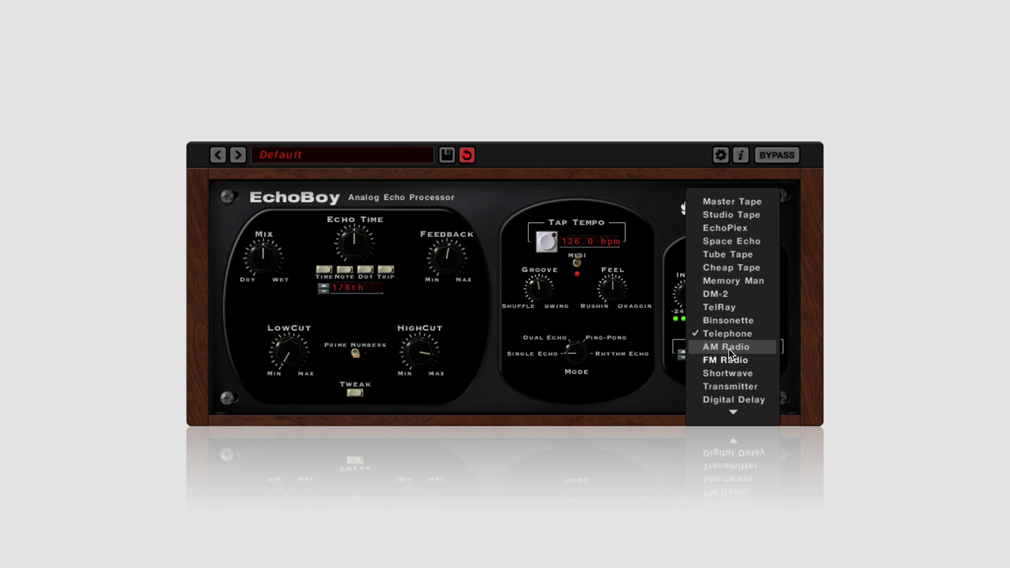
left_click(725, 295)
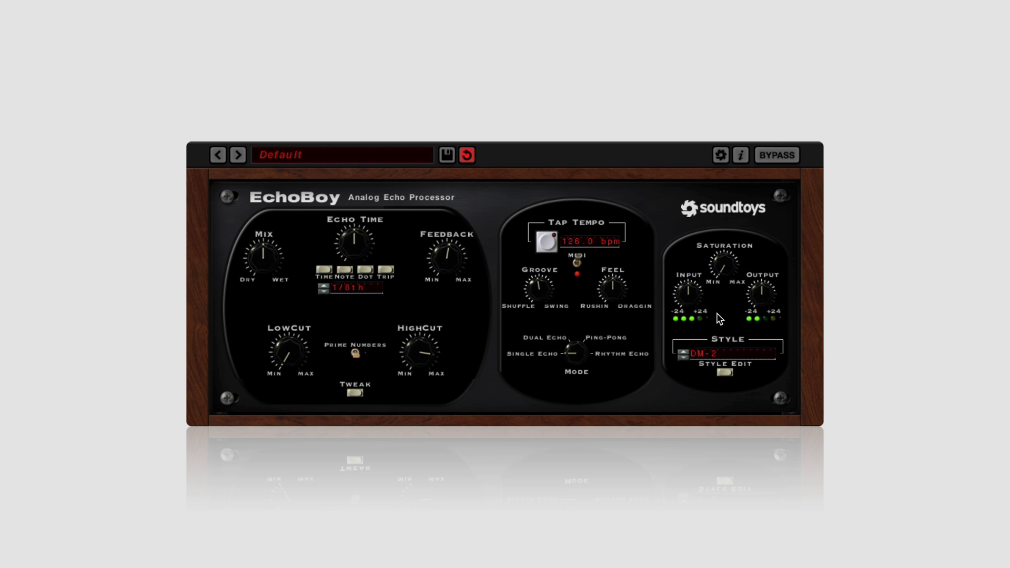
left_click_drag(725, 269, 712, 208)
Step: Browse the preset categories and load the AcoustiChorus preset from 06 Guitar
left_click(380, 156)
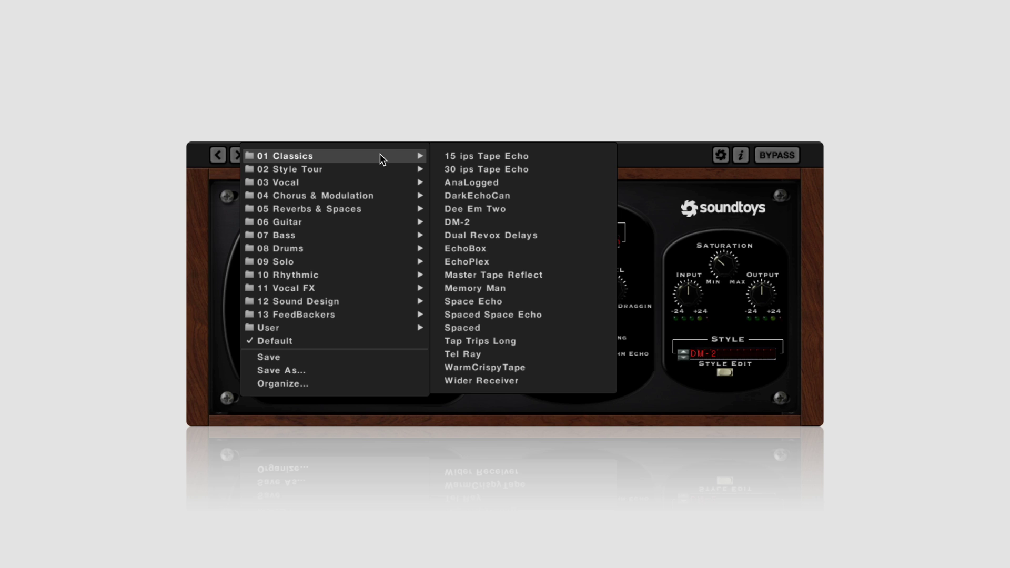
mouse_move(339, 185)
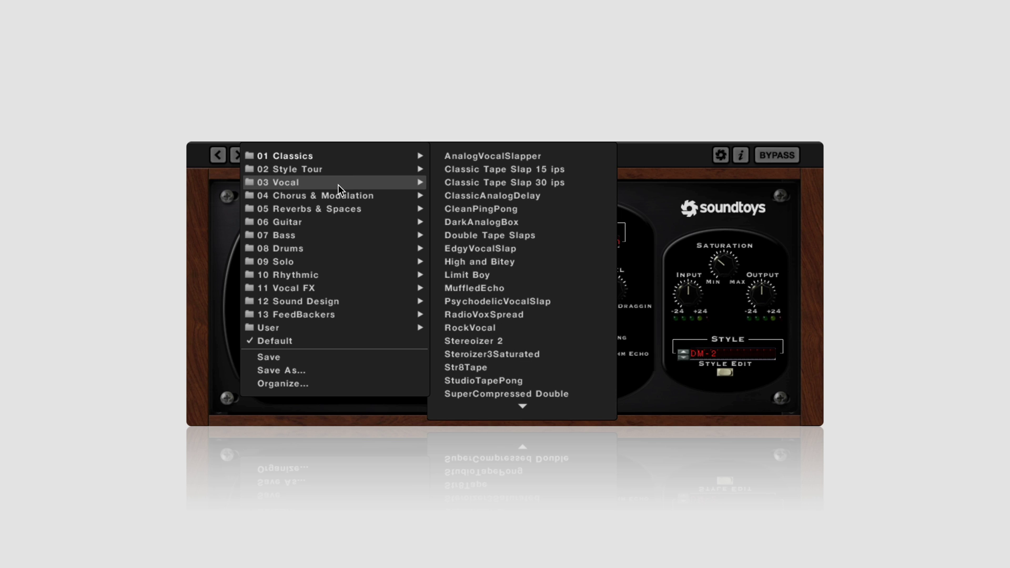
mouse_move(330, 250)
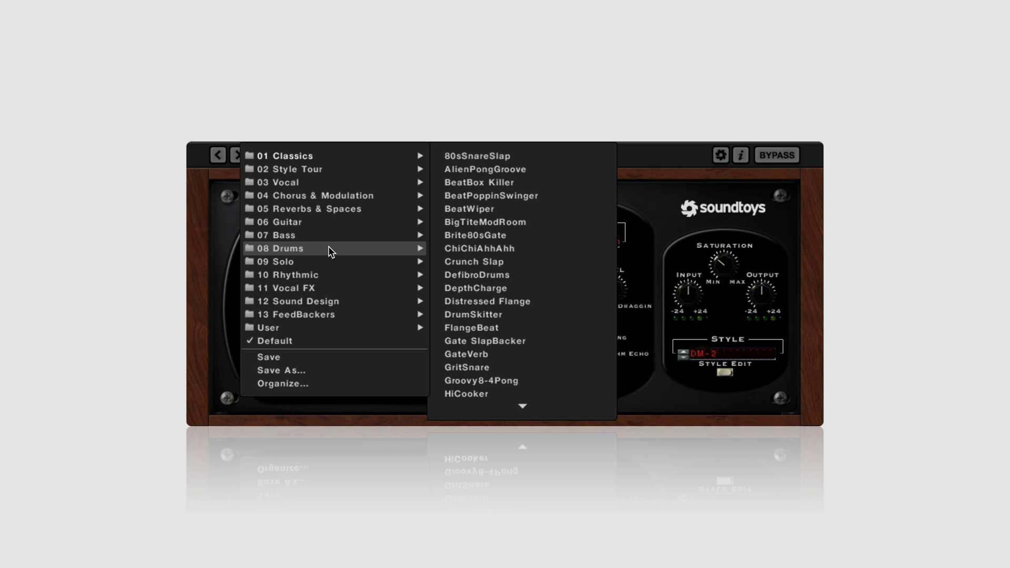
mouse_move(327, 221)
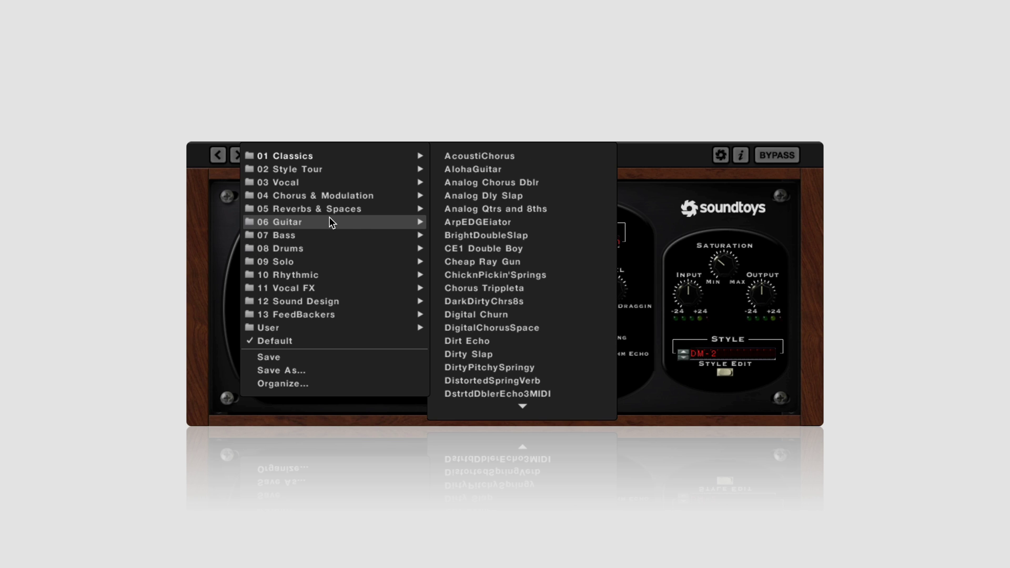
left_click(503, 156)
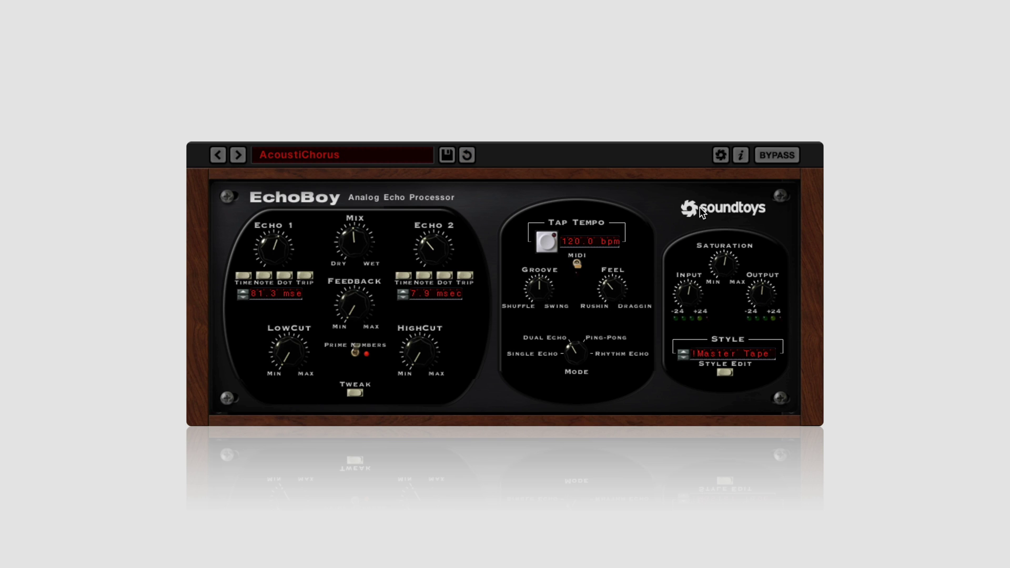
Step: Advance through the following guitar presets, including AlohaGuitar and Analog Chorus Dblr
left_click(238, 155)
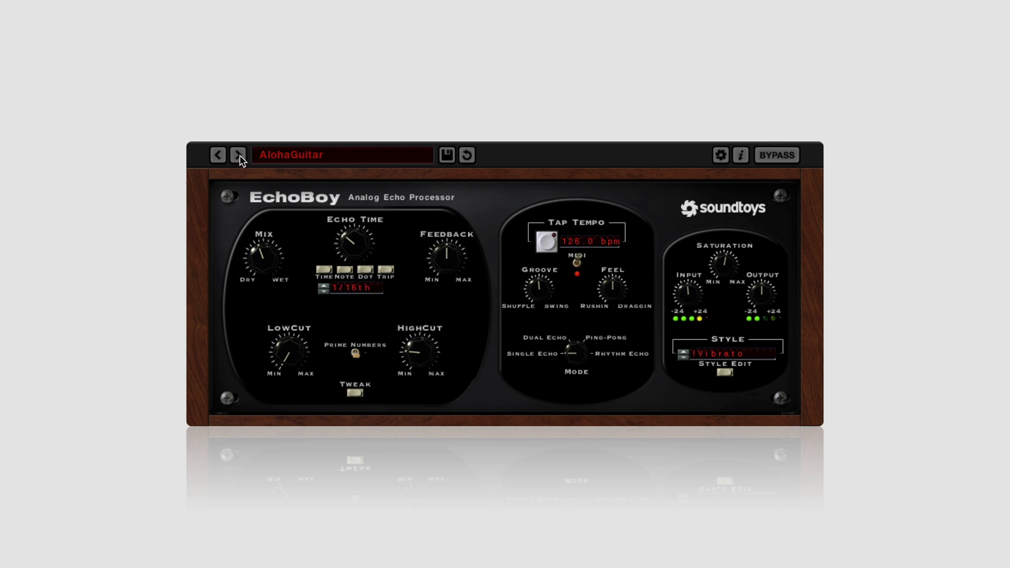
left_click(239, 155)
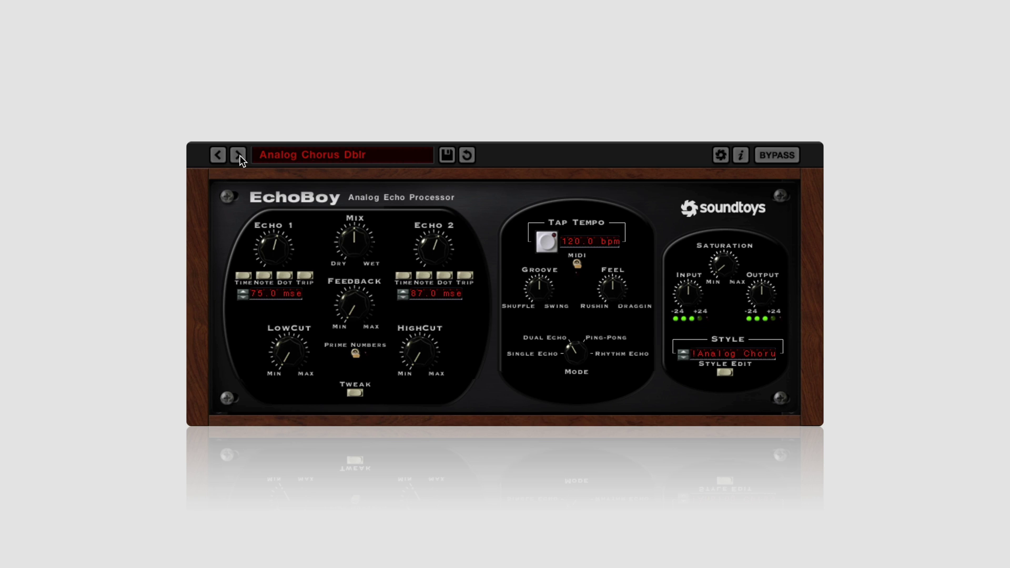
left_click(238, 155)
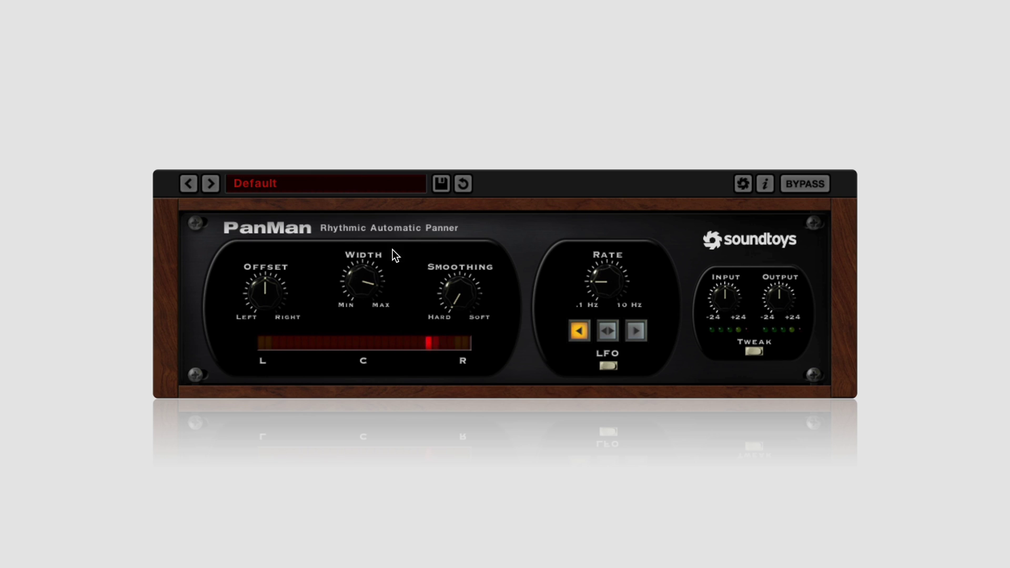
Step: Narrow PanMan's panning width and raise the smoothing to fully soft
left_click_drag(361, 279, 363, 383)
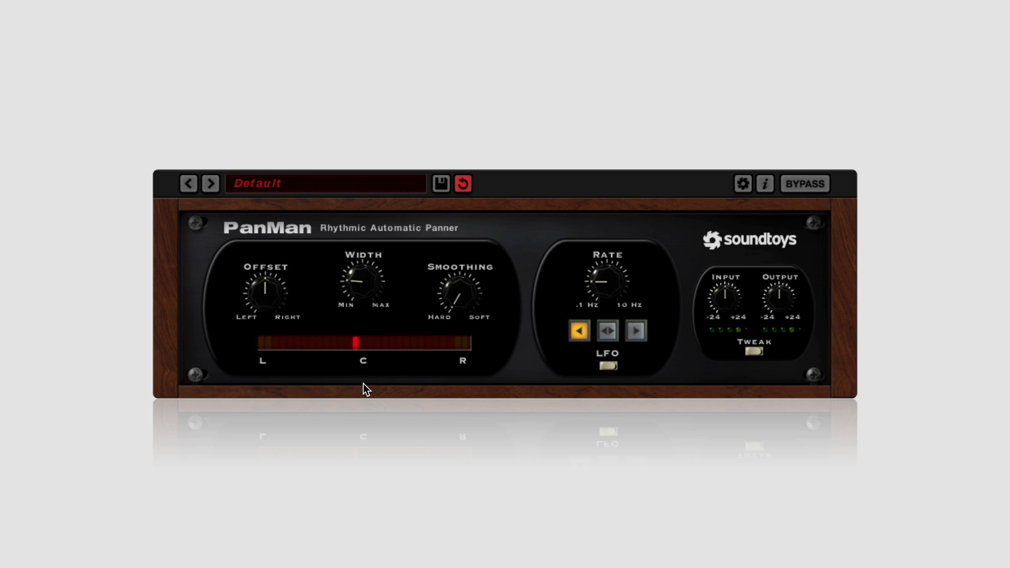
left_click_drag(449, 314, 460, 301)
left_click_drag(458, 234, 476, 192)
Step: Set bidirectional panning in Rhythm Shape mode and raise the width to about three-quarters
left_click(610, 333)
left_click(610, 362)
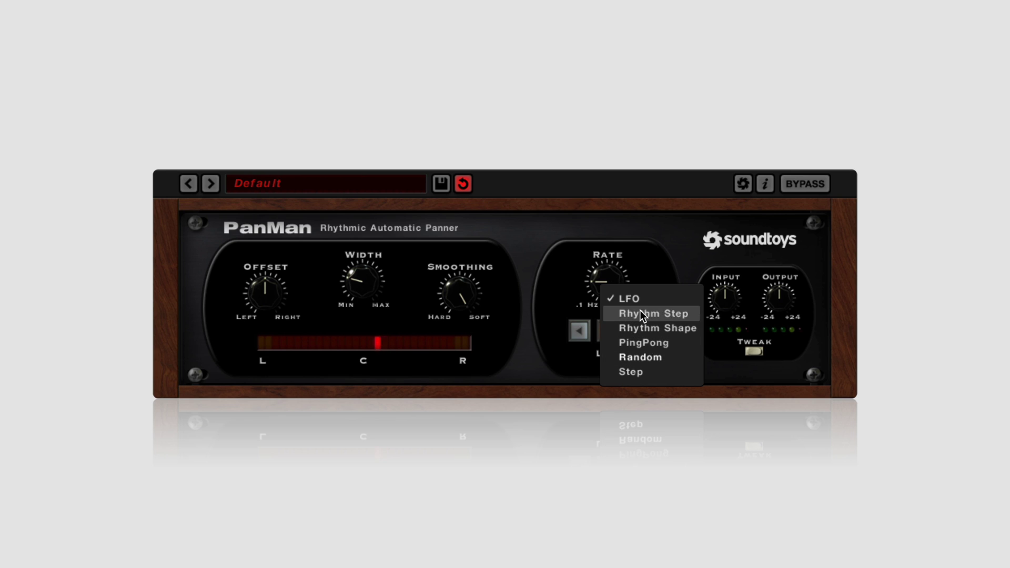
left_click(666, 328)
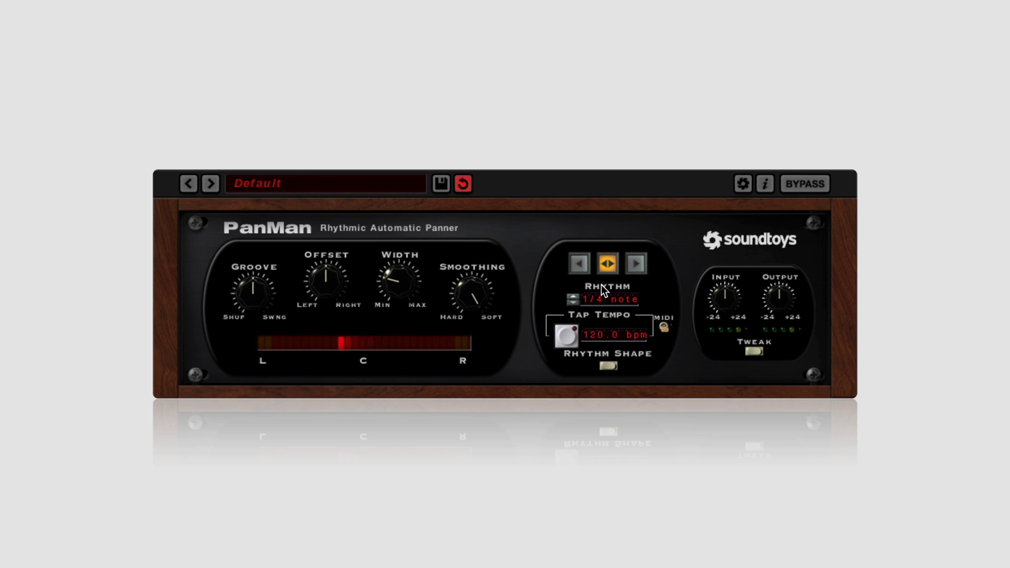
left_click_drag(388, 287, 409, 211)
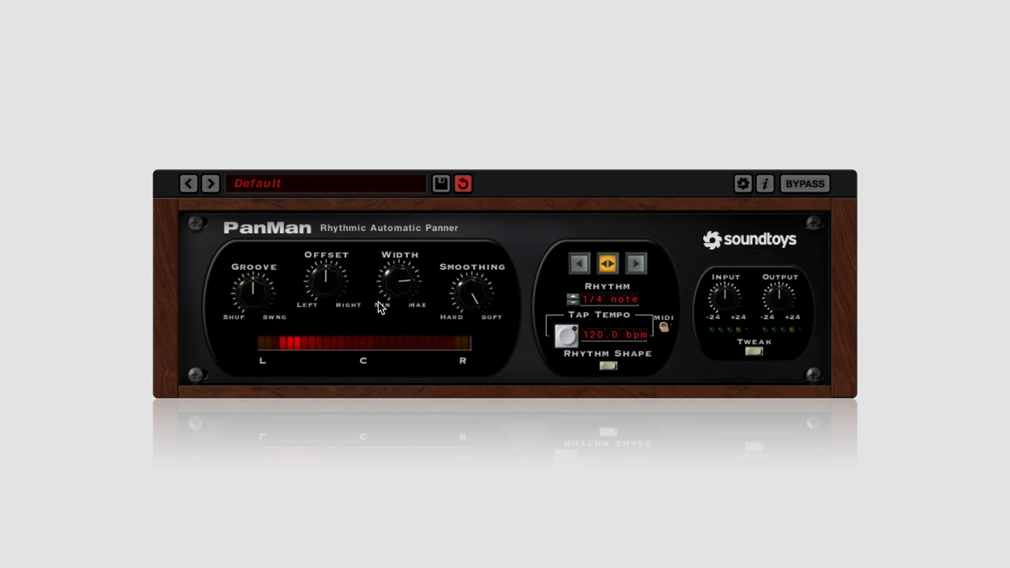
Step: Set PanMan's rhythm to a 1/2 note and compare the bypassed and processed sound
left_click(595, 299)
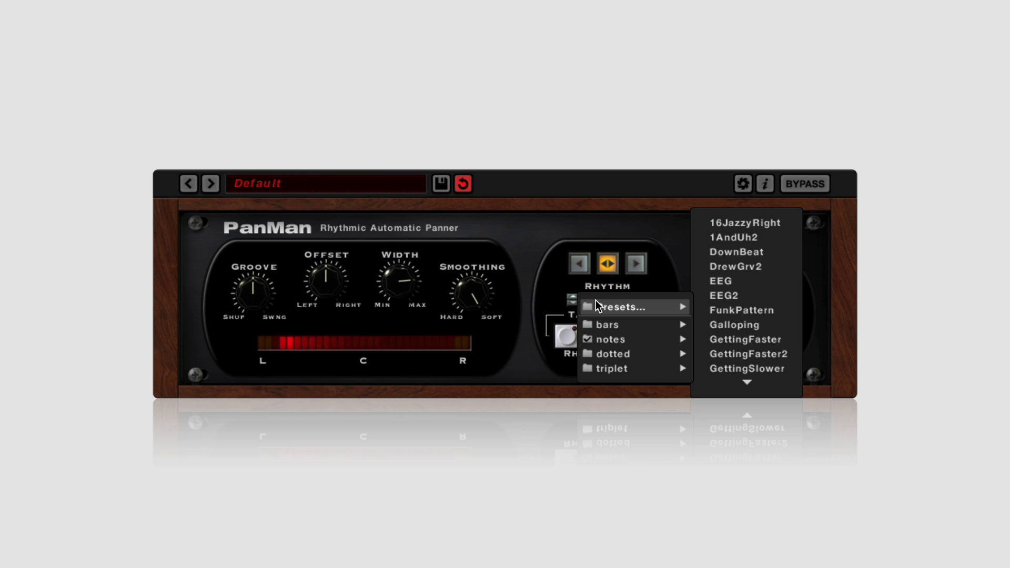
mouse_move(620, 339)
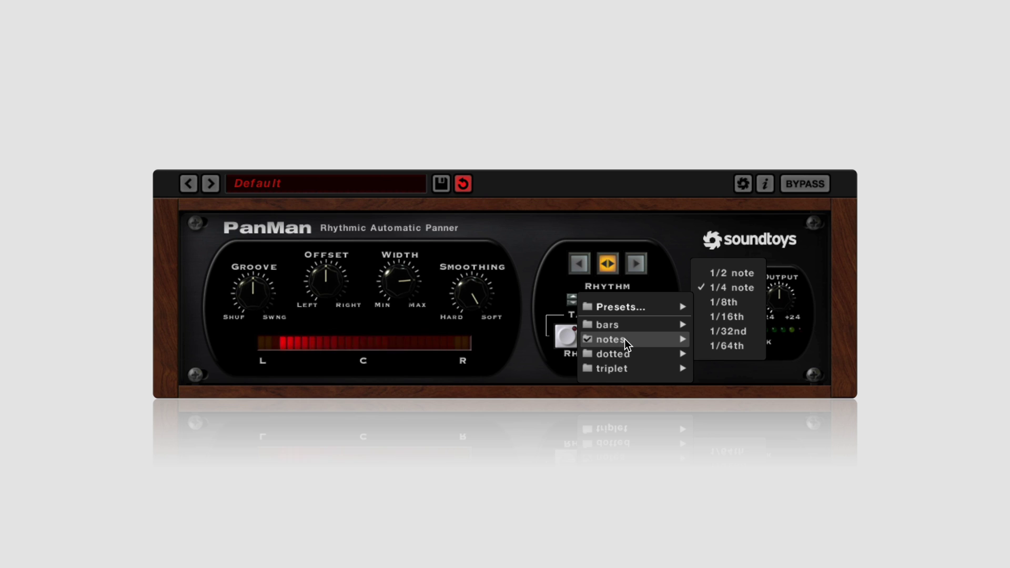
left_click(734, 273)
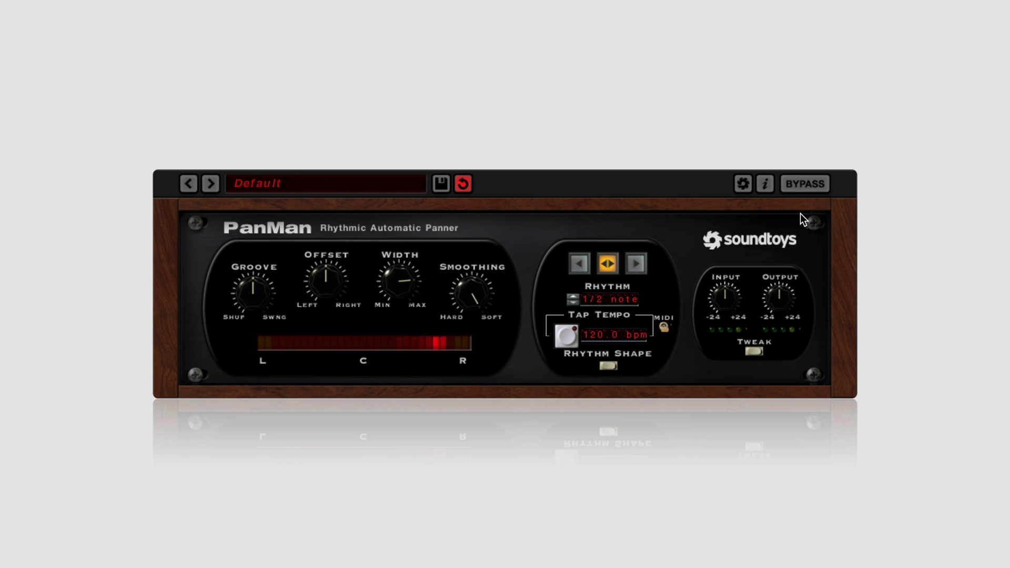
left_click(812, 186)
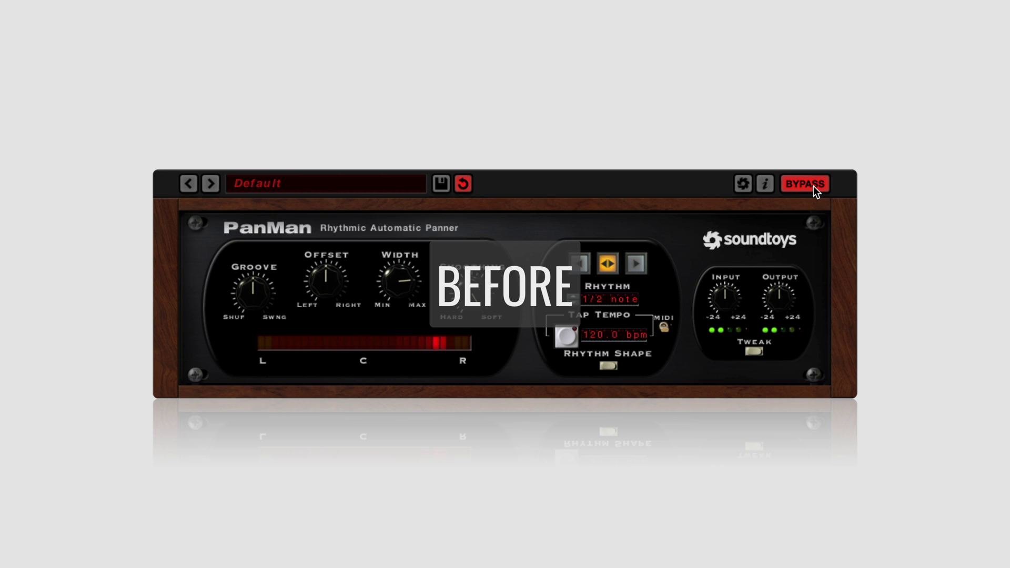
left_click(813, 185)
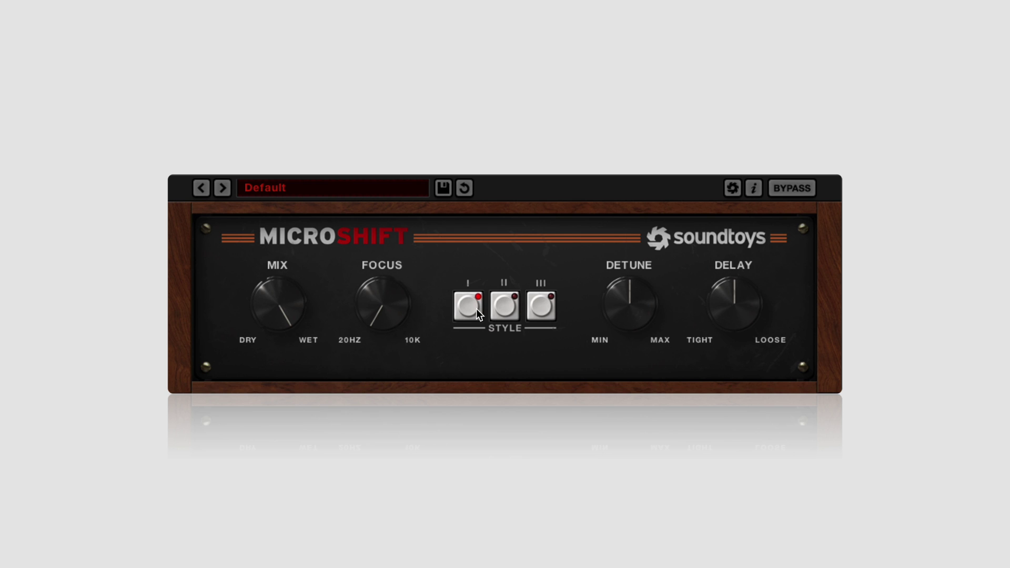
Step: Try MicroShift's Style III, return to Style I and re-enable the effect after bypass
left_click(539, 307)
left_click(468, 306)
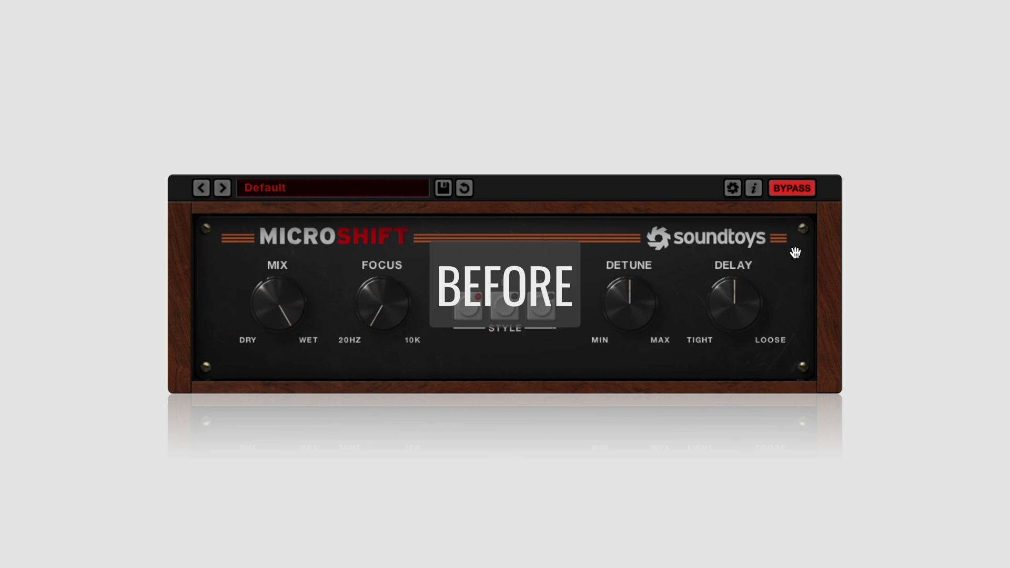
left_click(793, 189)
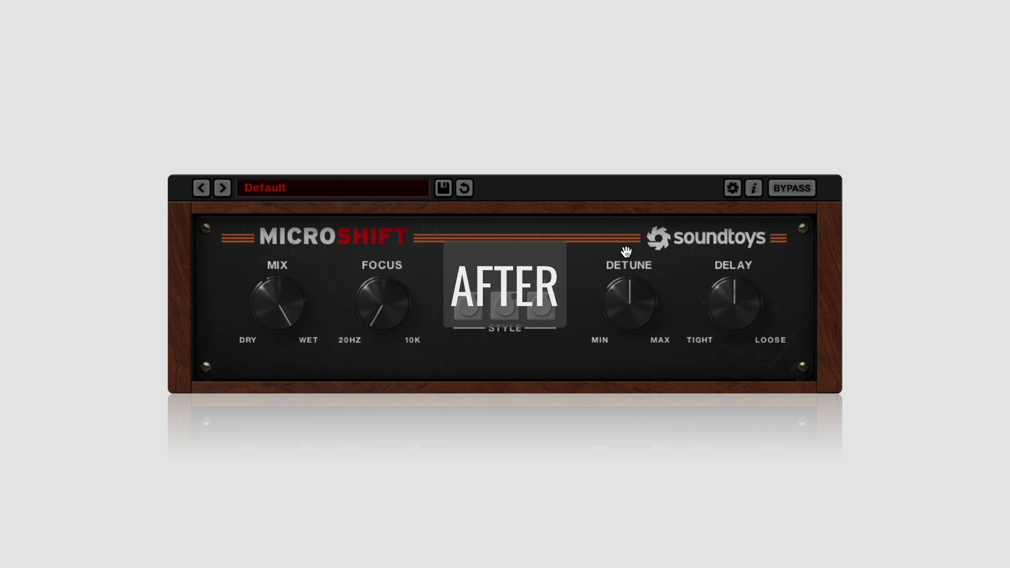
Step: Set MicroShift to Style II with lower Detune, tighter Delay and higher Focus, and compare the result with bypass
left_click(505, 310)
left_click_drag(636, 288, 629, 321)
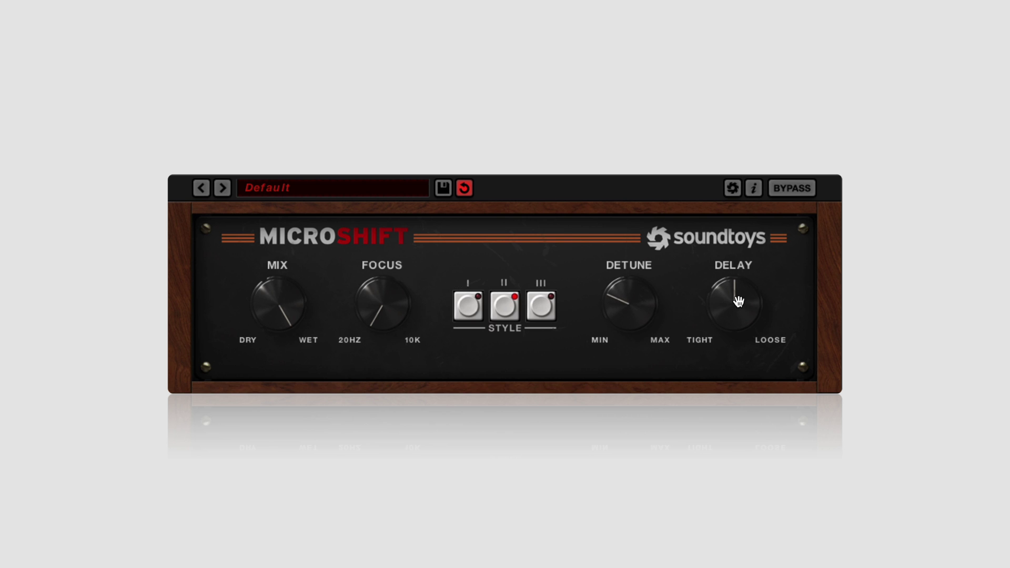
left_click_drag(739, 301, 728, 338)
left_click_drag(379, 309, 379, 268)
left_click(793, 189)
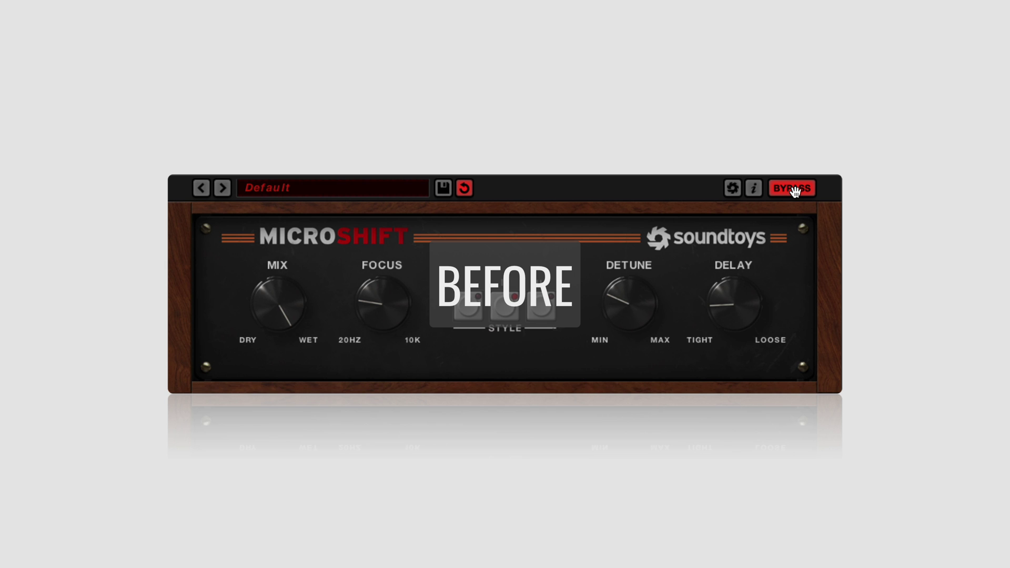
left_click(794, 190)
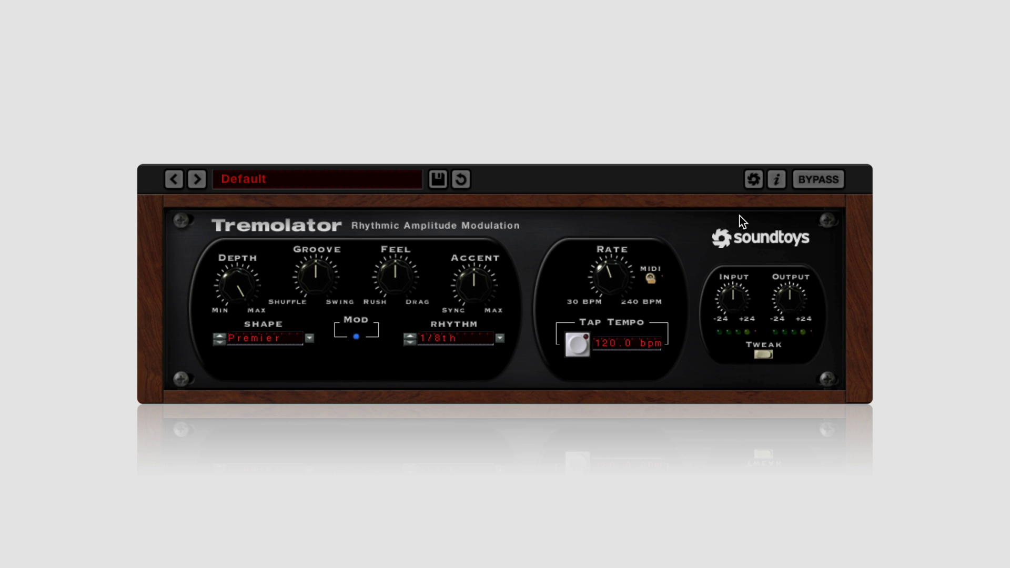
Step: Compare Tremolator with its bypassed signal, and set the Silvertone shape with a 1/16th rhythm
left_click(823, 181)
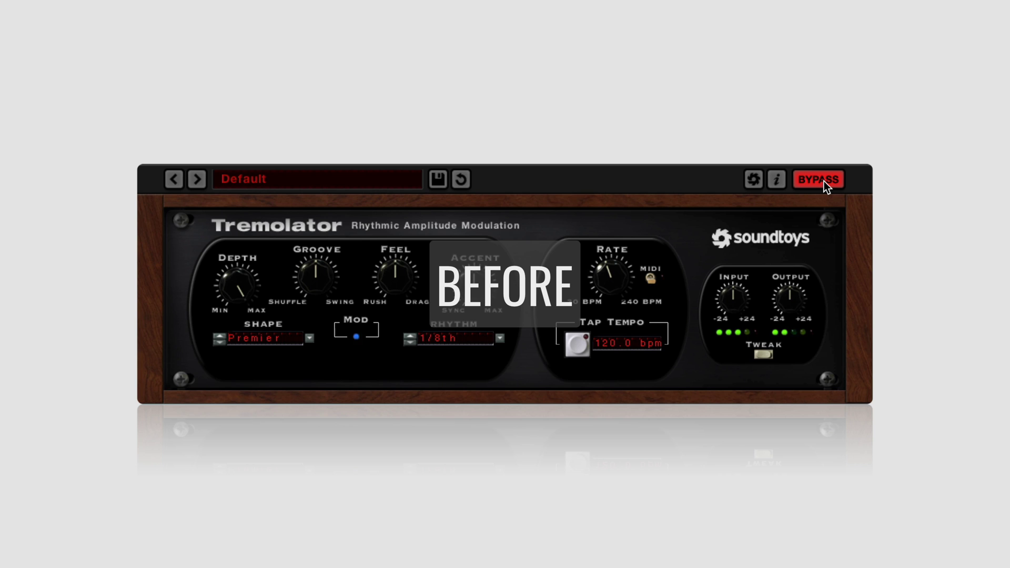
left_click(824, 180)
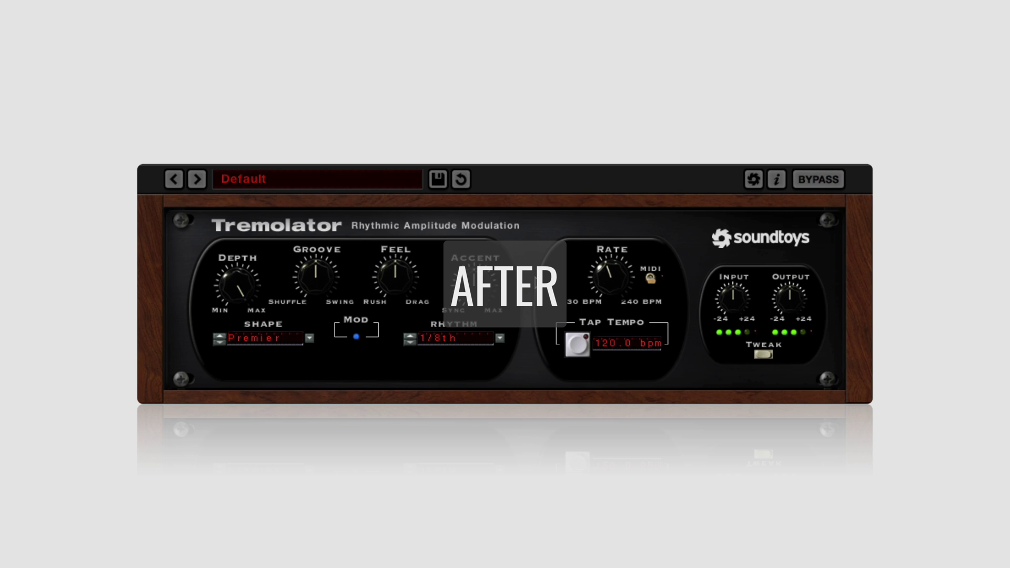
left_click(219, 342)
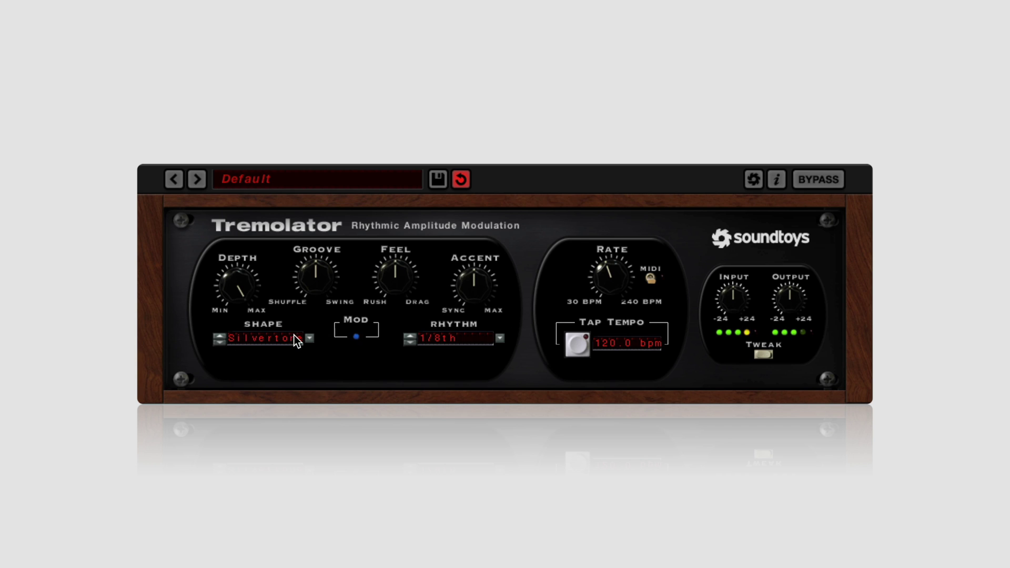
left_click(411, 340)
Step: Toggle Tremolator's MIDI tempo sync on and off, and turn the Rate down
left_click(651, 280)
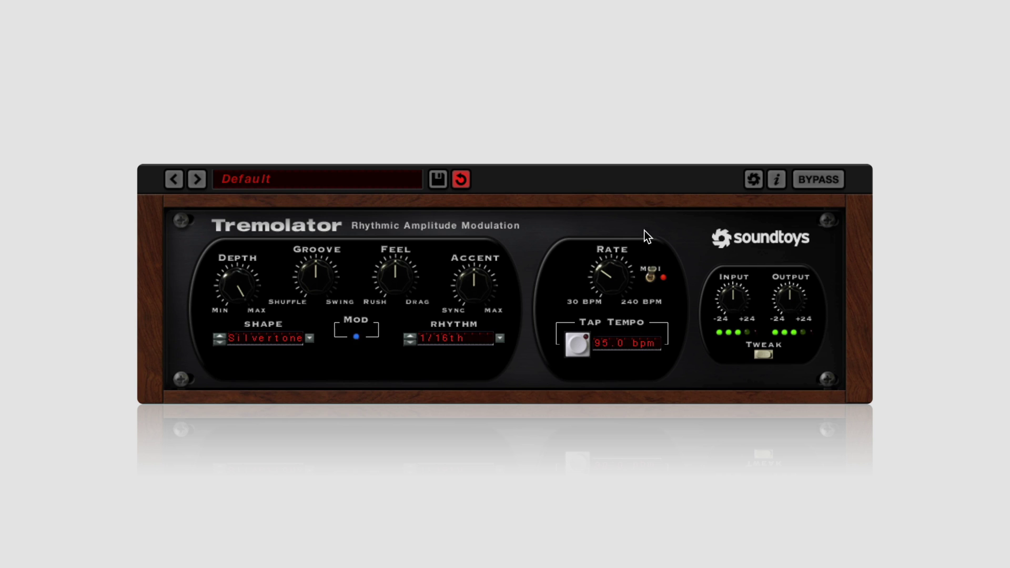
left_click(650, 278)
left_click(650, 278)
left_click_drag(602, 276, 613, 309)
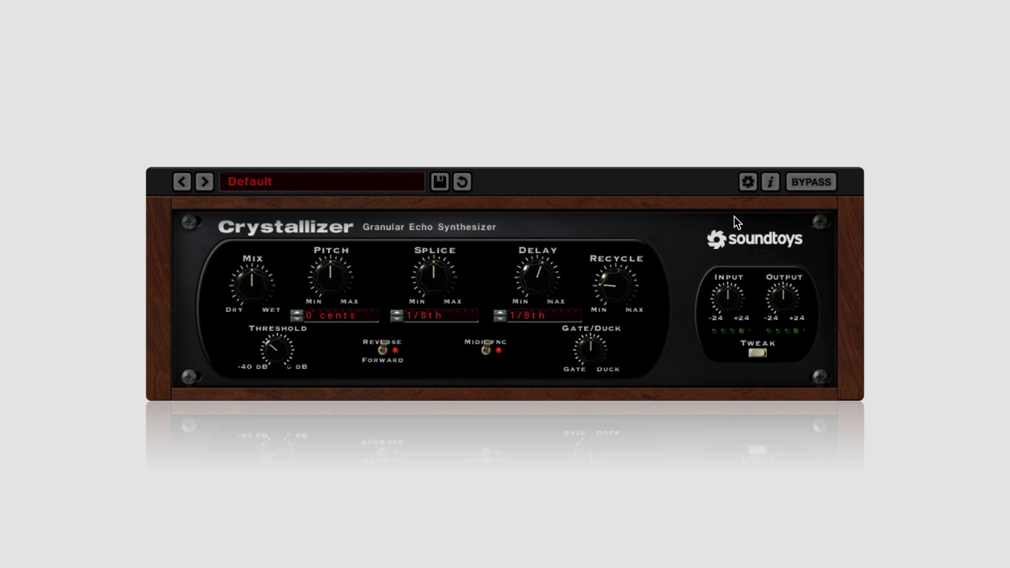
Step: Compare Crystallizer's default sound with bypass, and load the ChorusSlap preset from 08 Guitar & Keys
left_click(808, 184)
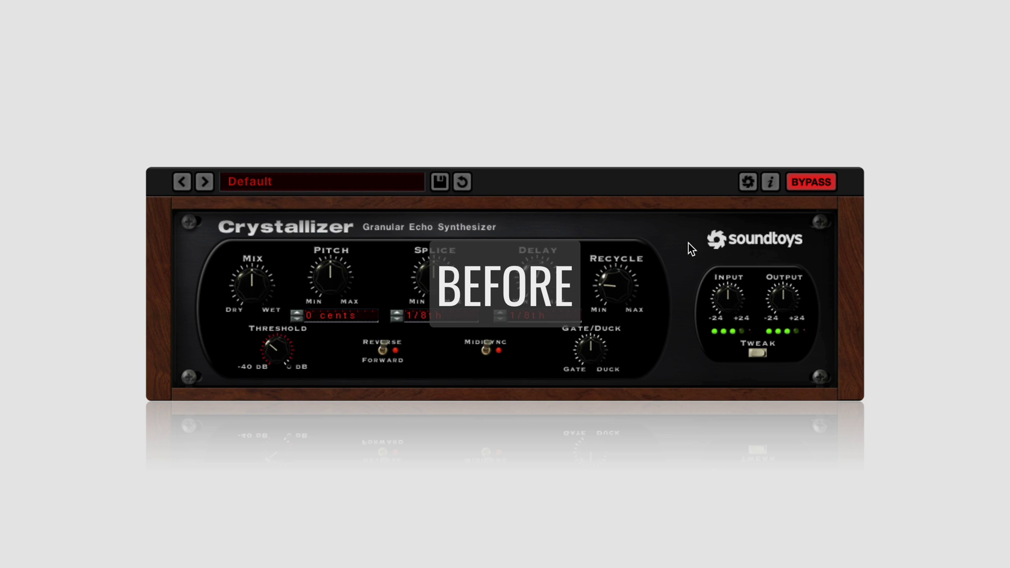
left_click(807, 184)
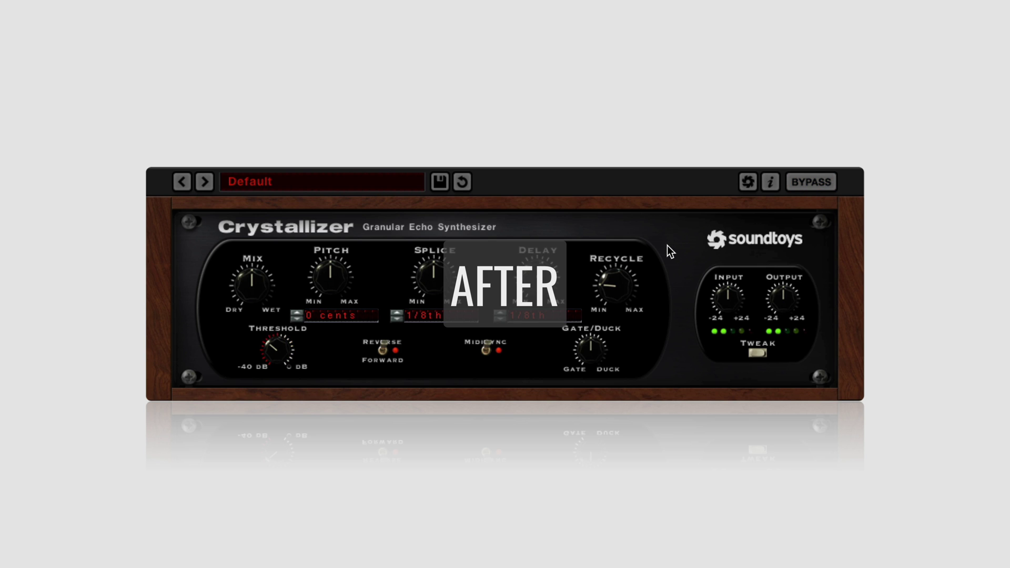
left_click(315, 181)
mouse_move(313, 198)
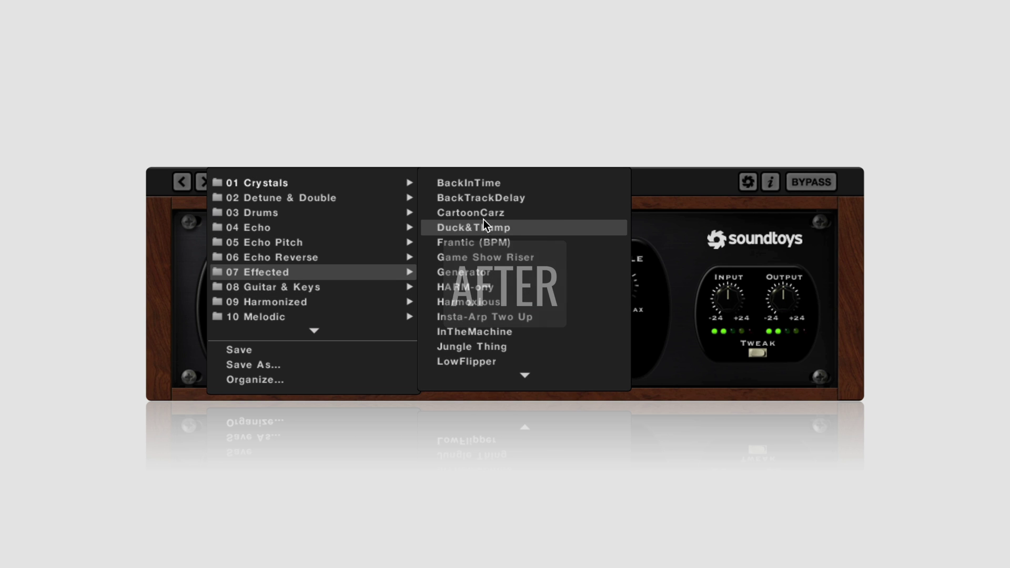
mouse_move(391, 293)
left_click(477, 216)
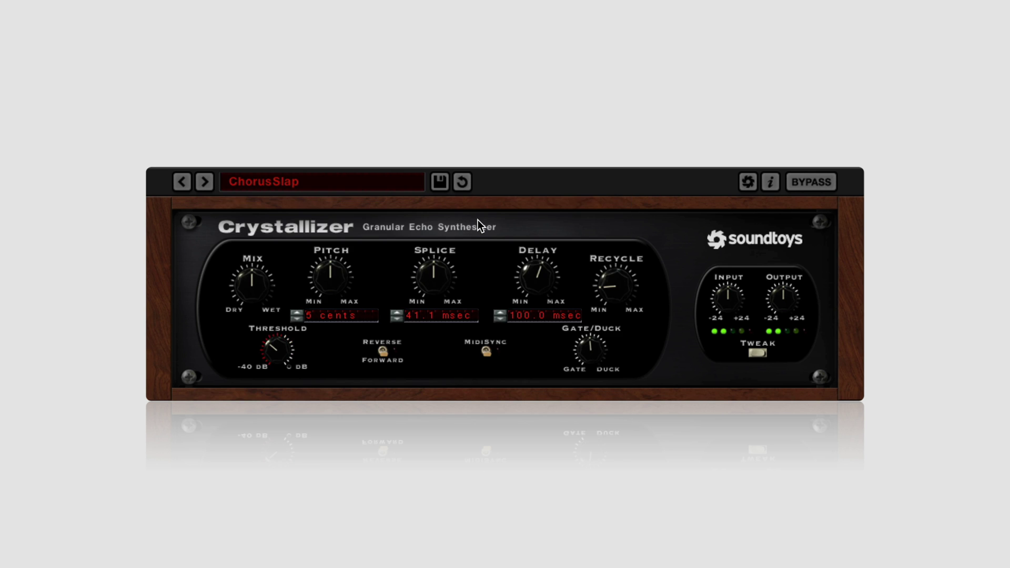
Step: Advance through Crystallizer's following presets, including Detuning Delay and GranTacular 2, up to MuffledUpOctave
left_click(204, 185)
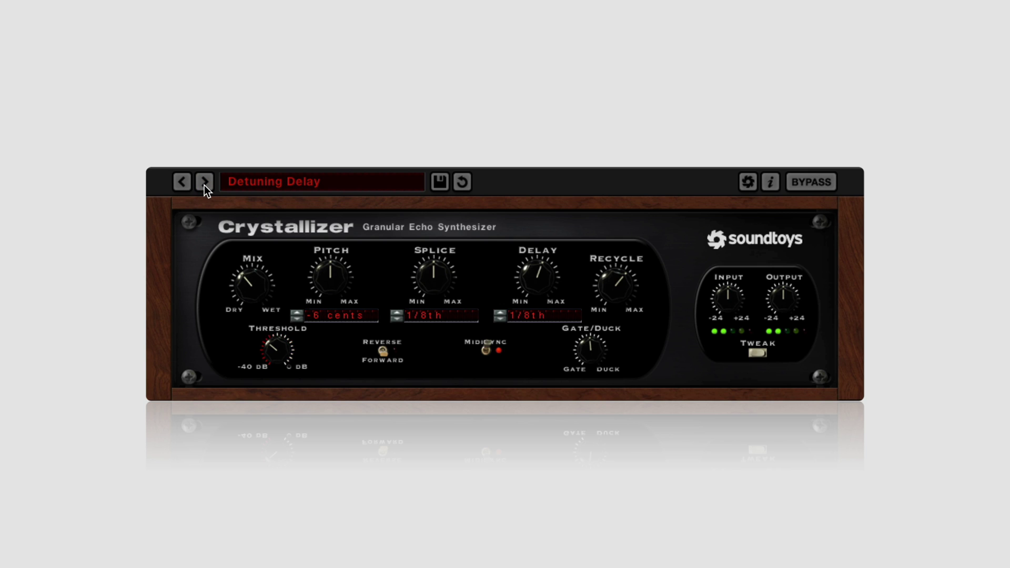
left_click(204, 185)
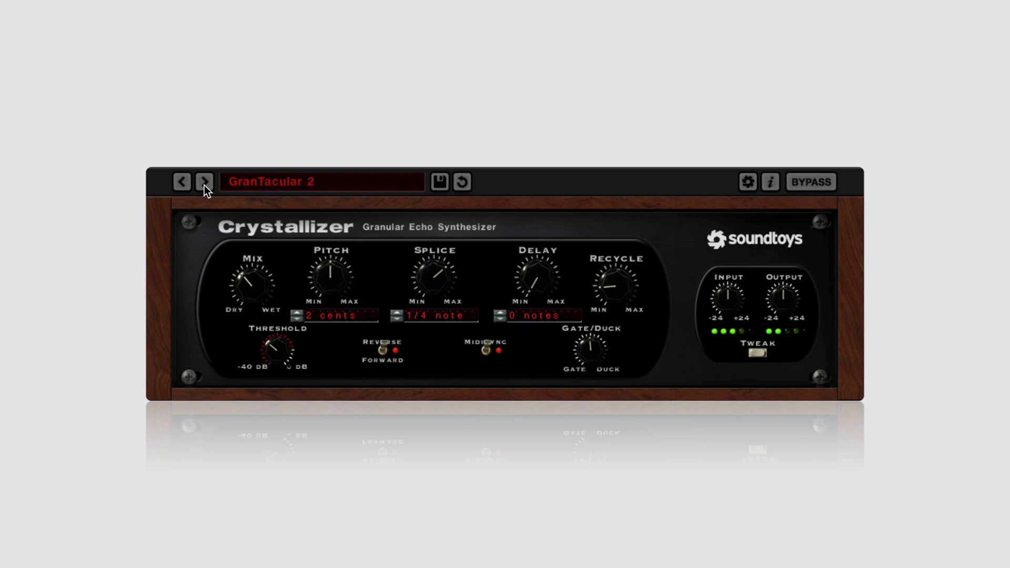
left_click(205, 184)
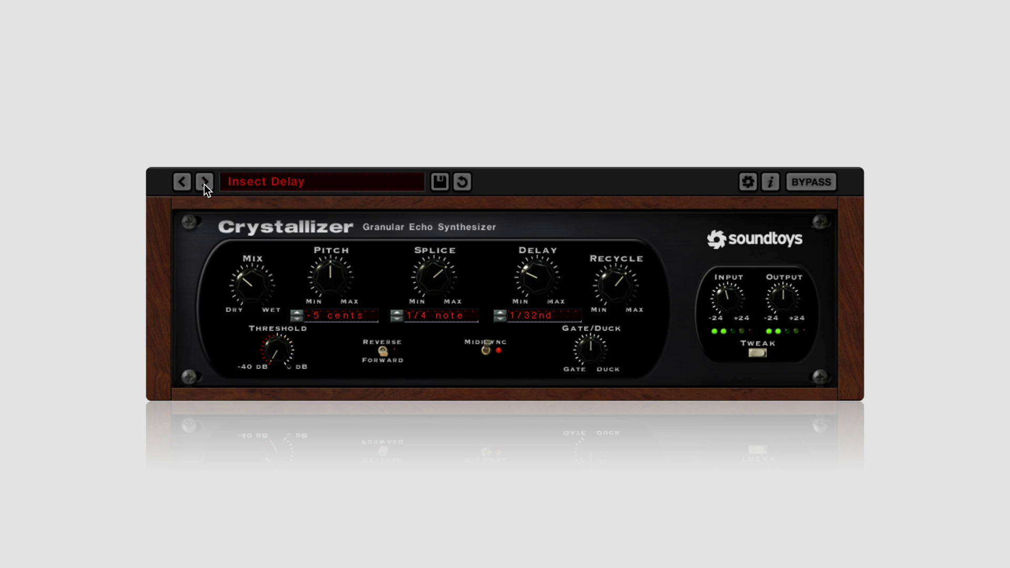
left_click(204, 184)
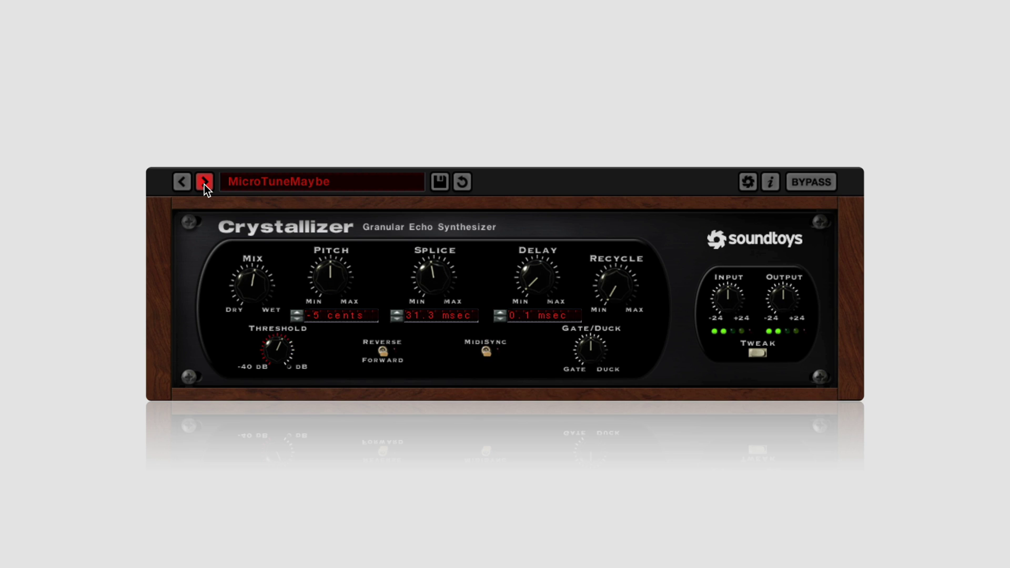
left_click(204, 184)
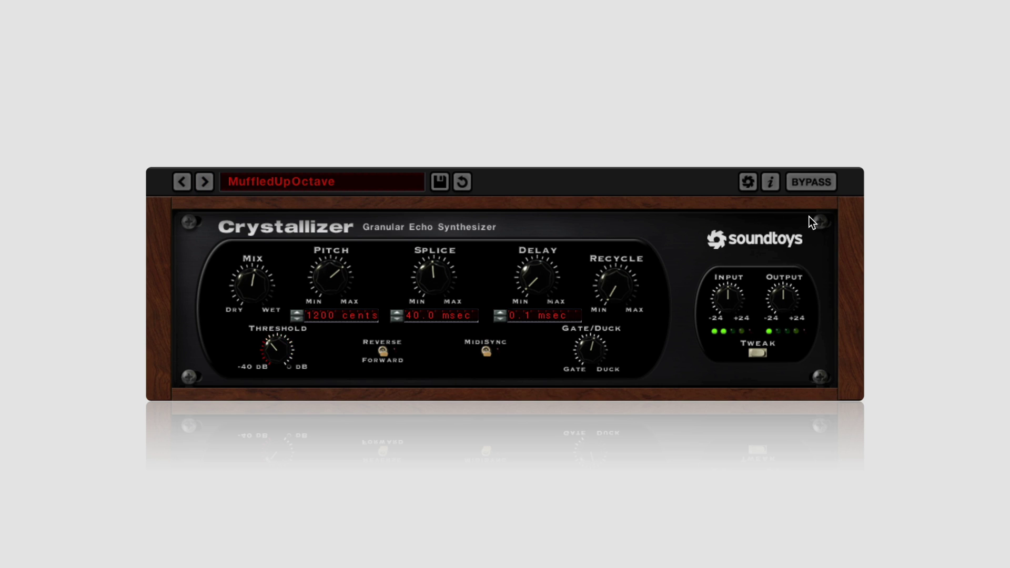
Step: Compare Crystallizer's MuffledUpOctave preset with the bypassed sound, leaving the effect active
left_click(821, 186)
left_click(821, 185)
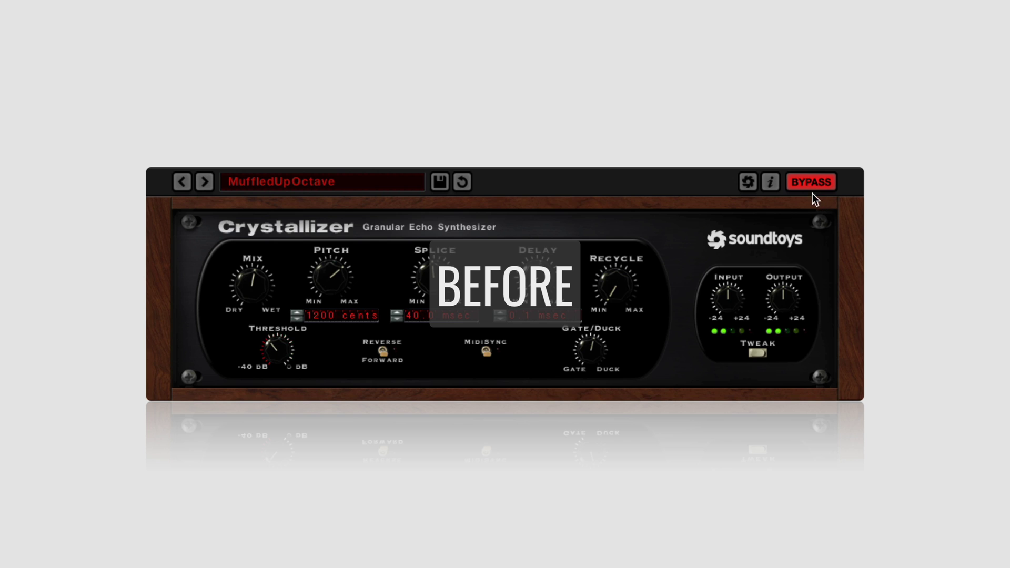
left_click(813, 183)
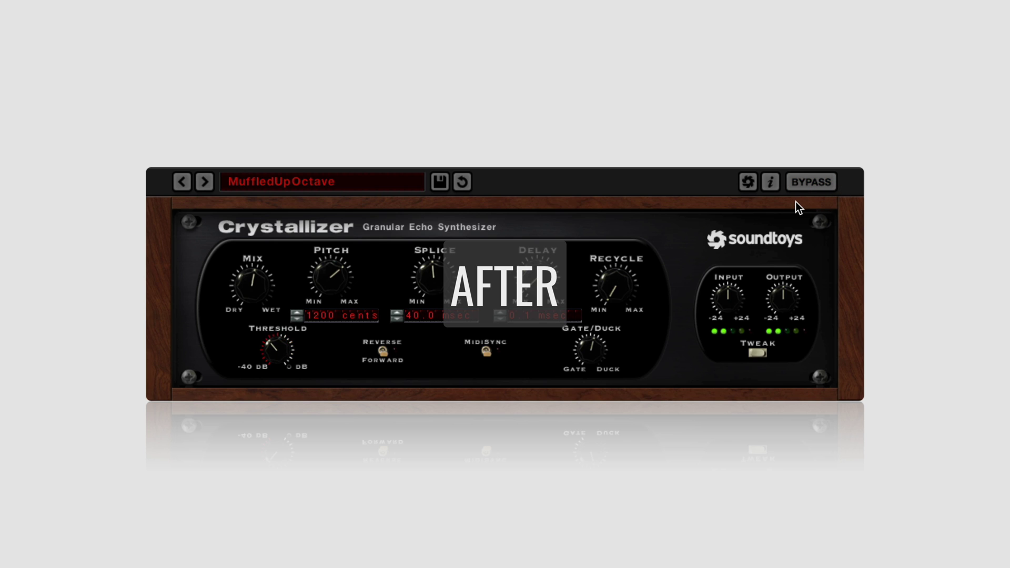